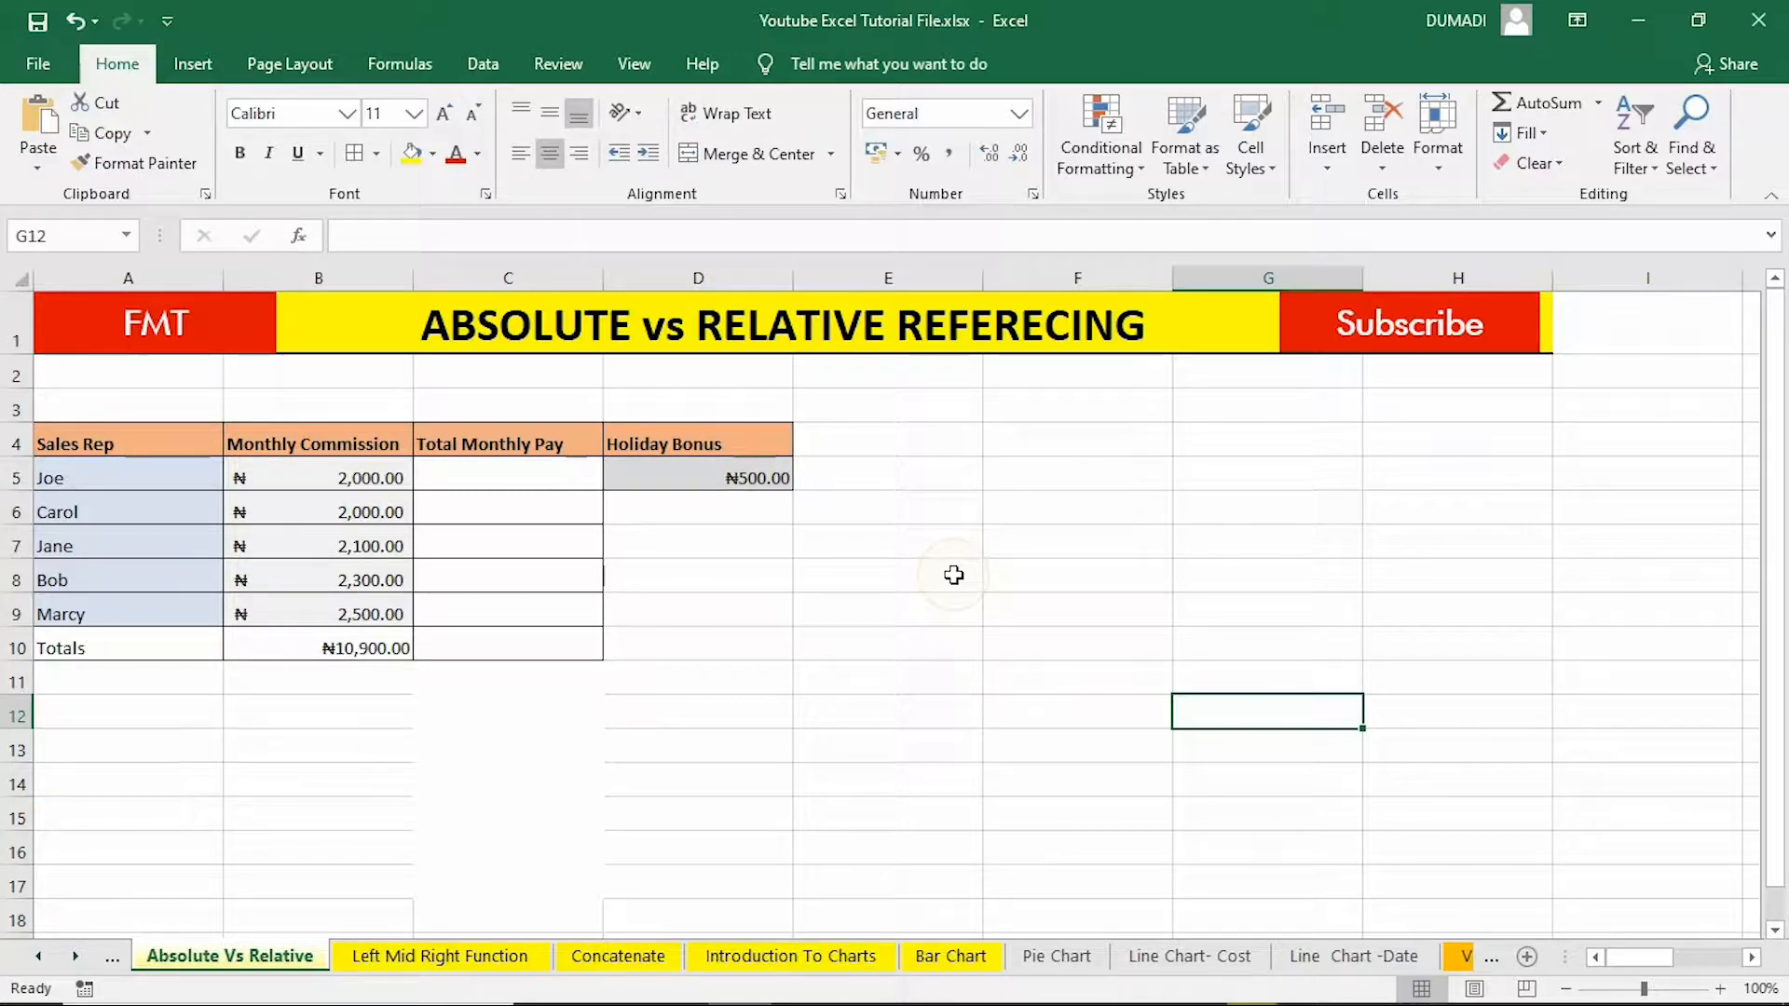
Enter the formula =SUM(E5,F5) in cell G5.
{"action": "left_click", "coordinate": [1107, 494]}
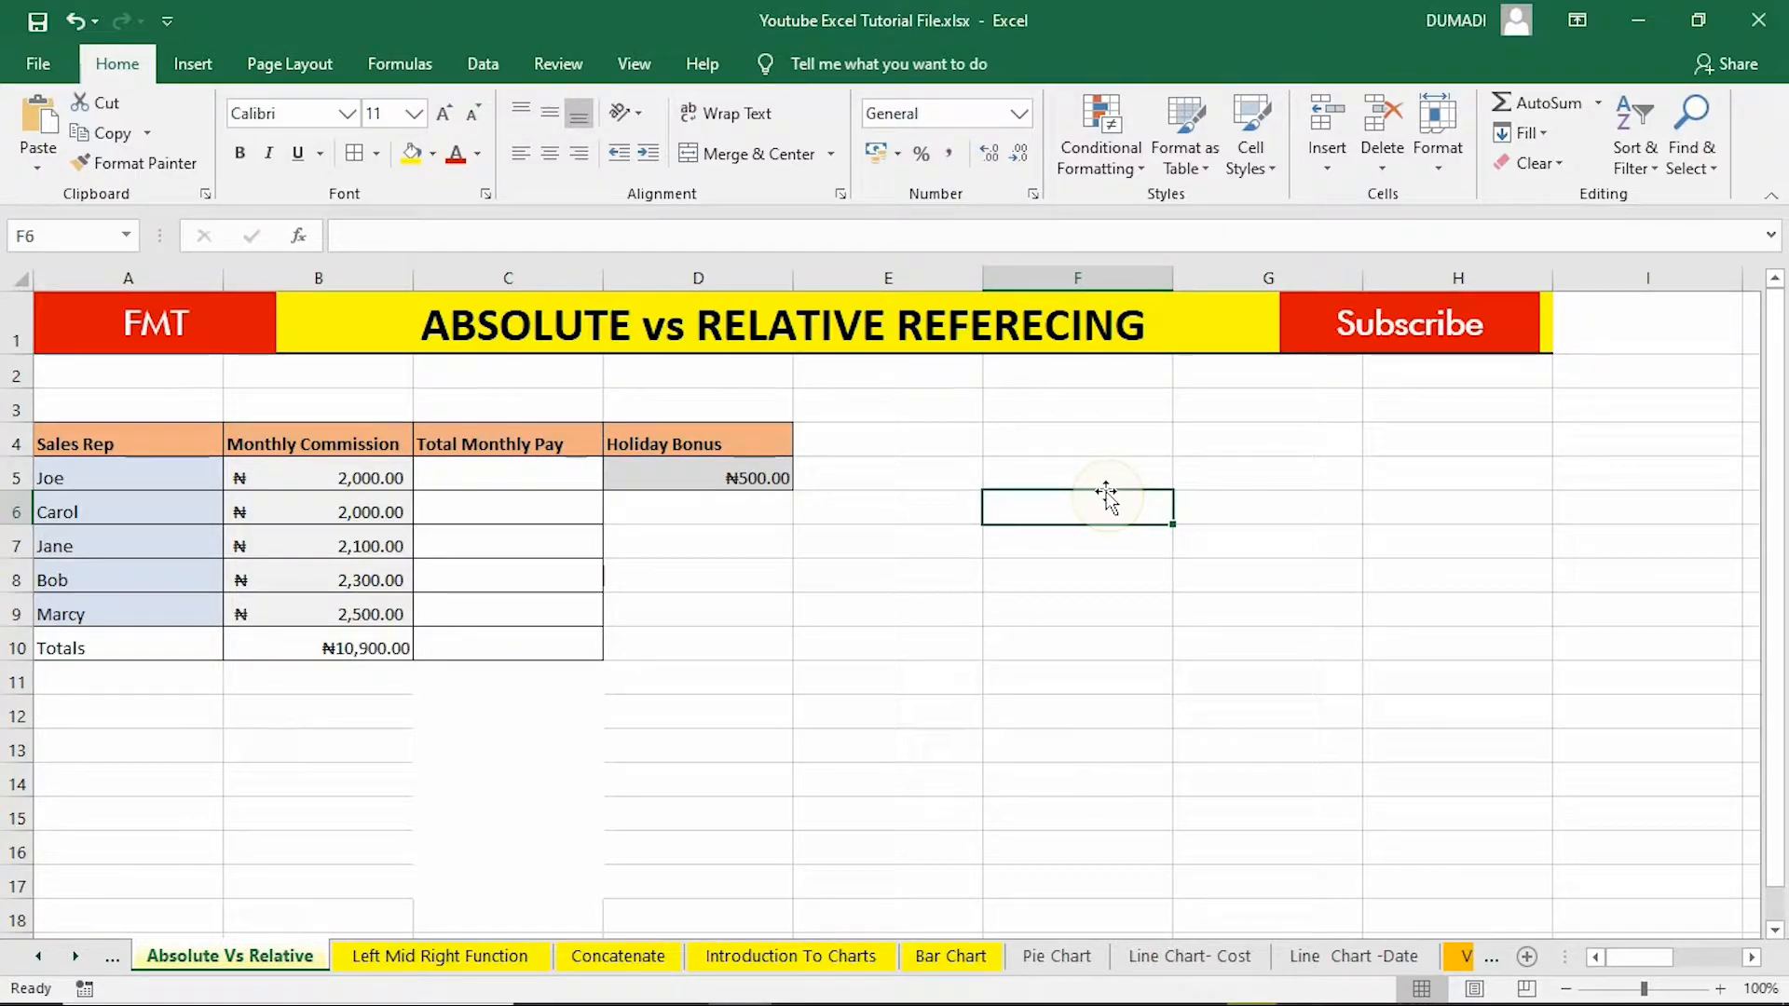
{"action": "left_click", "coordinate": [1233, 472]}
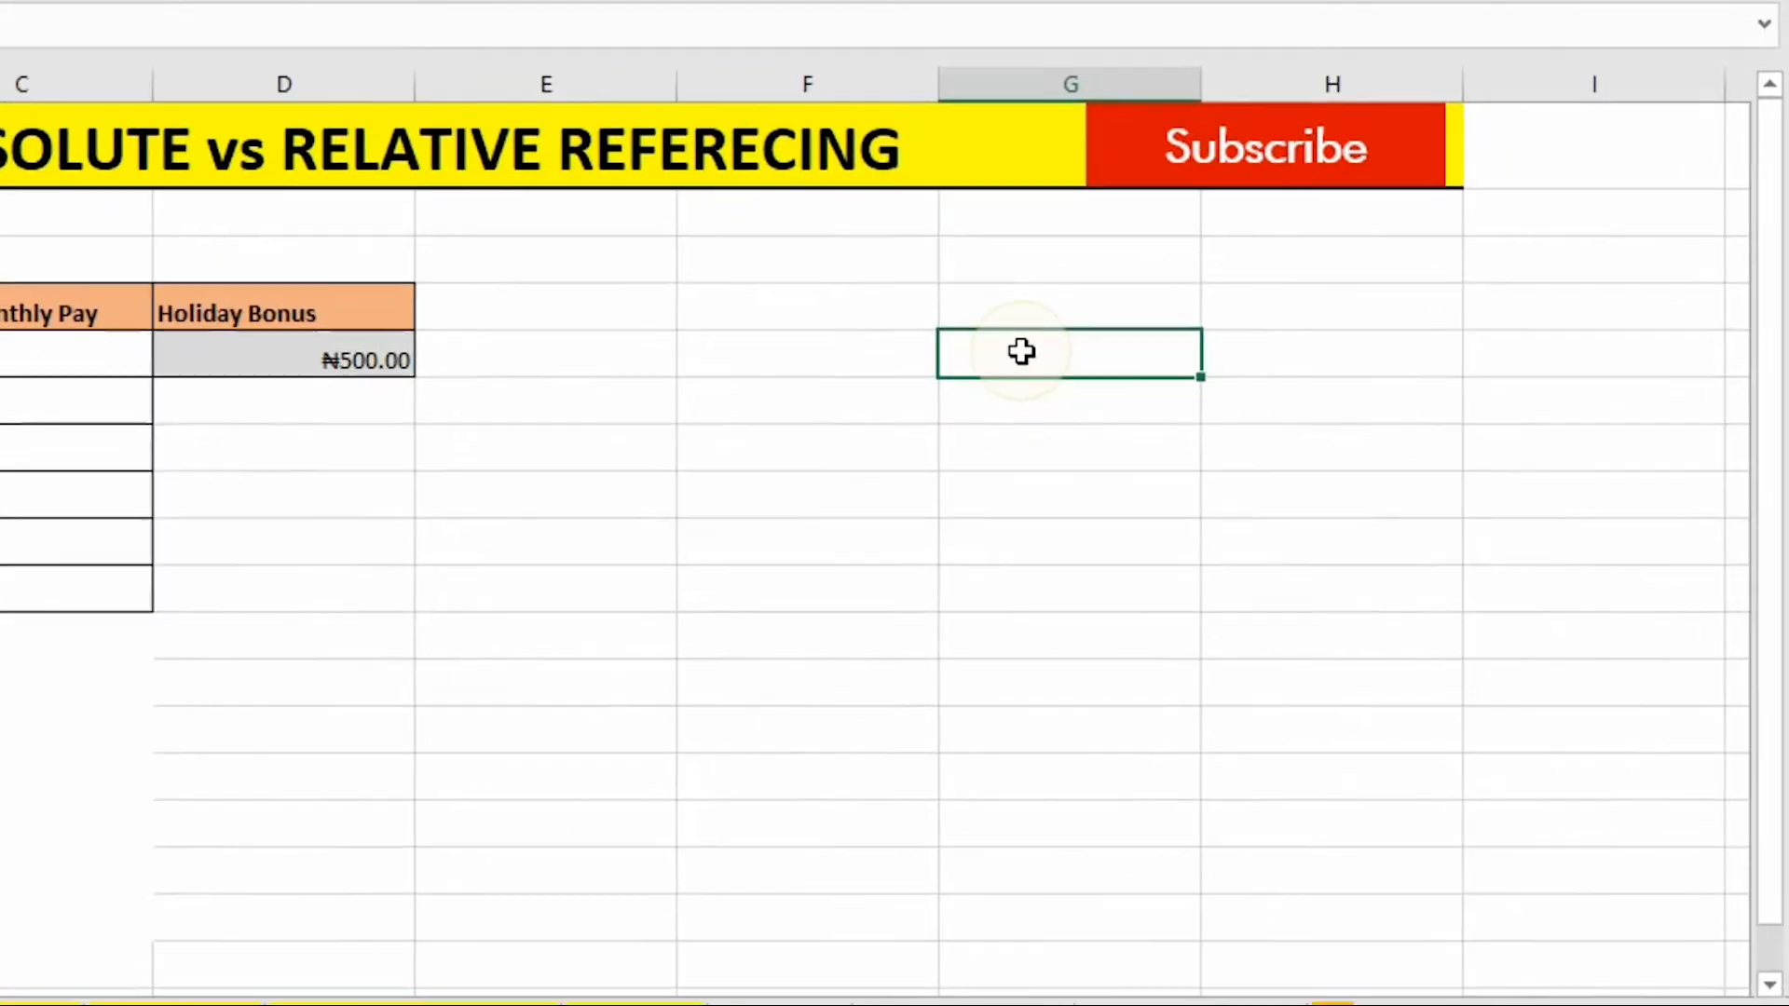
{"action": "type", "text": "="}
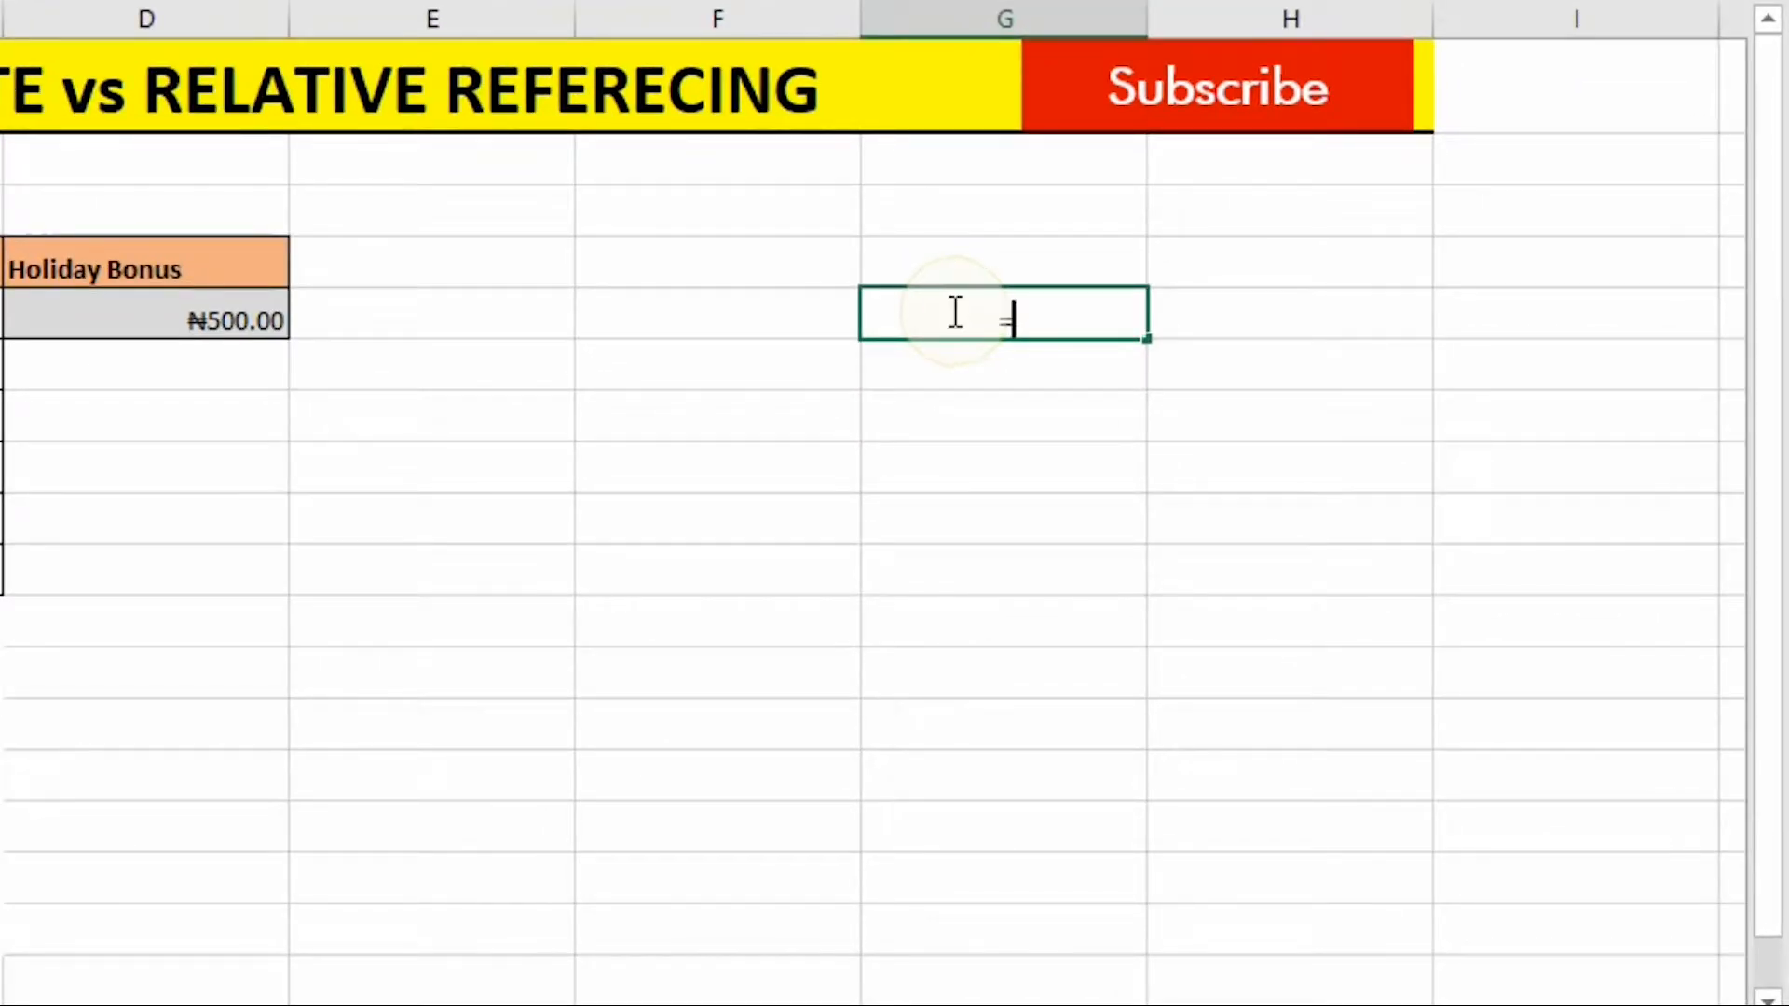
{"action": "type", "text": "sum"}
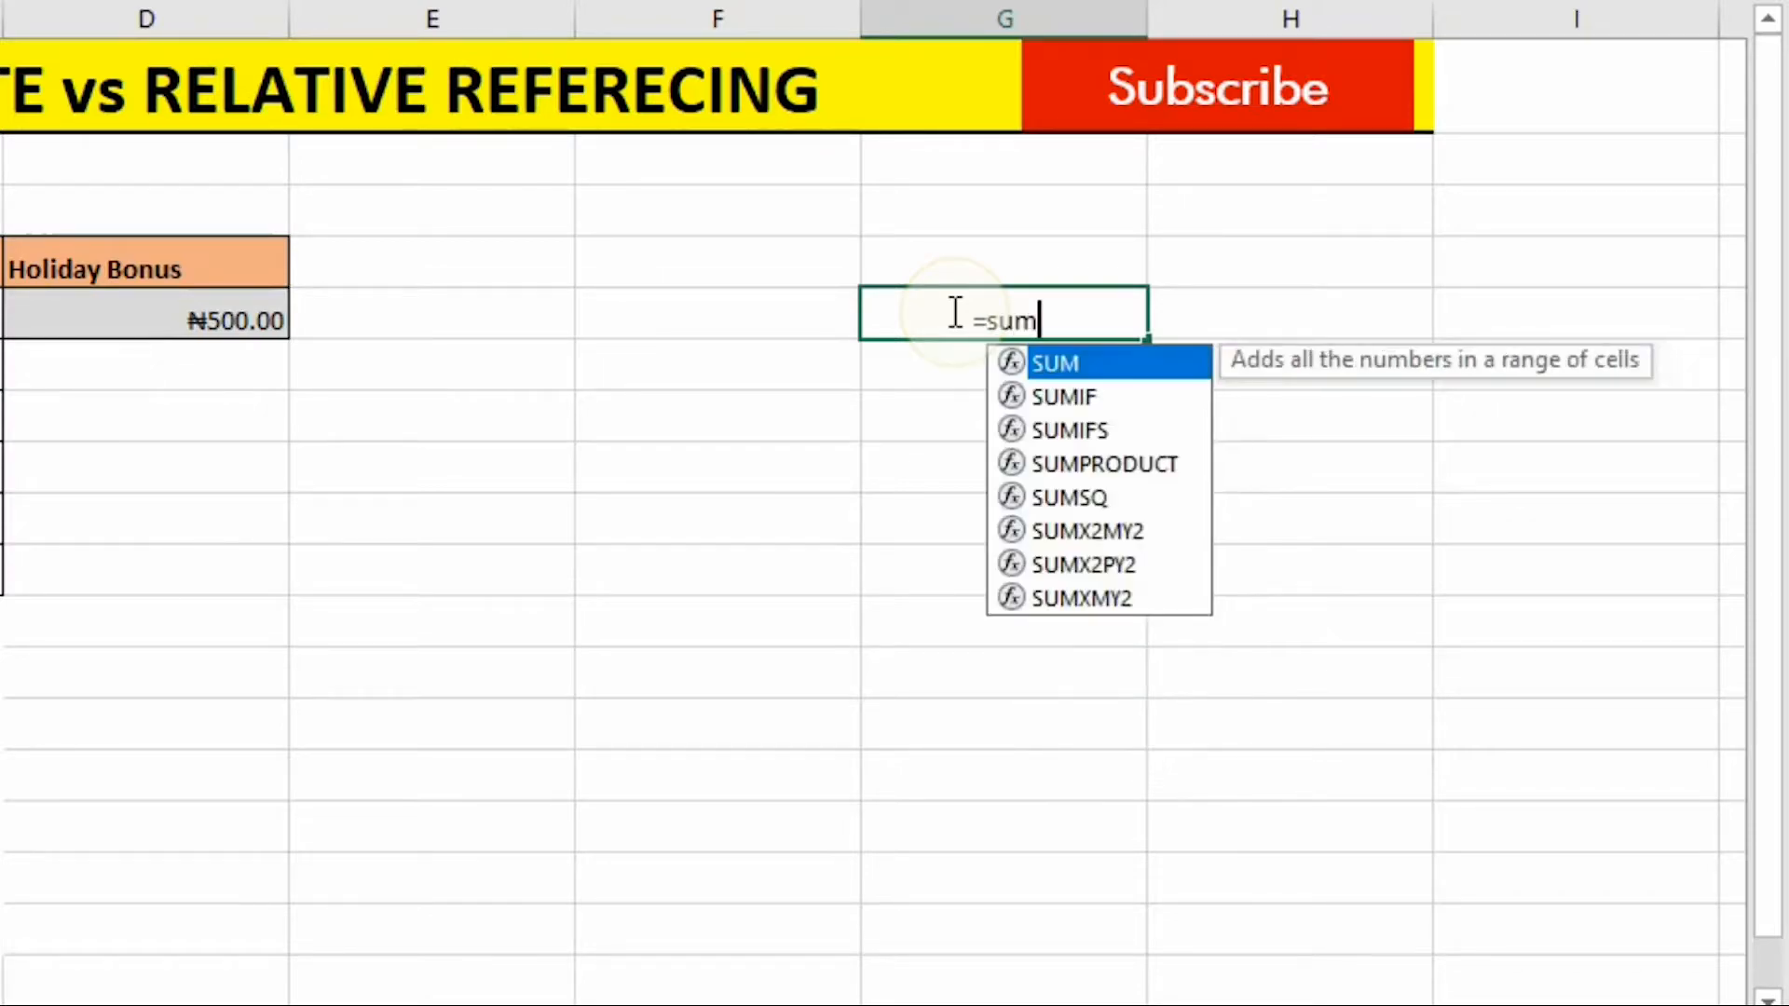
{"action": "key", "text": "Tab"}
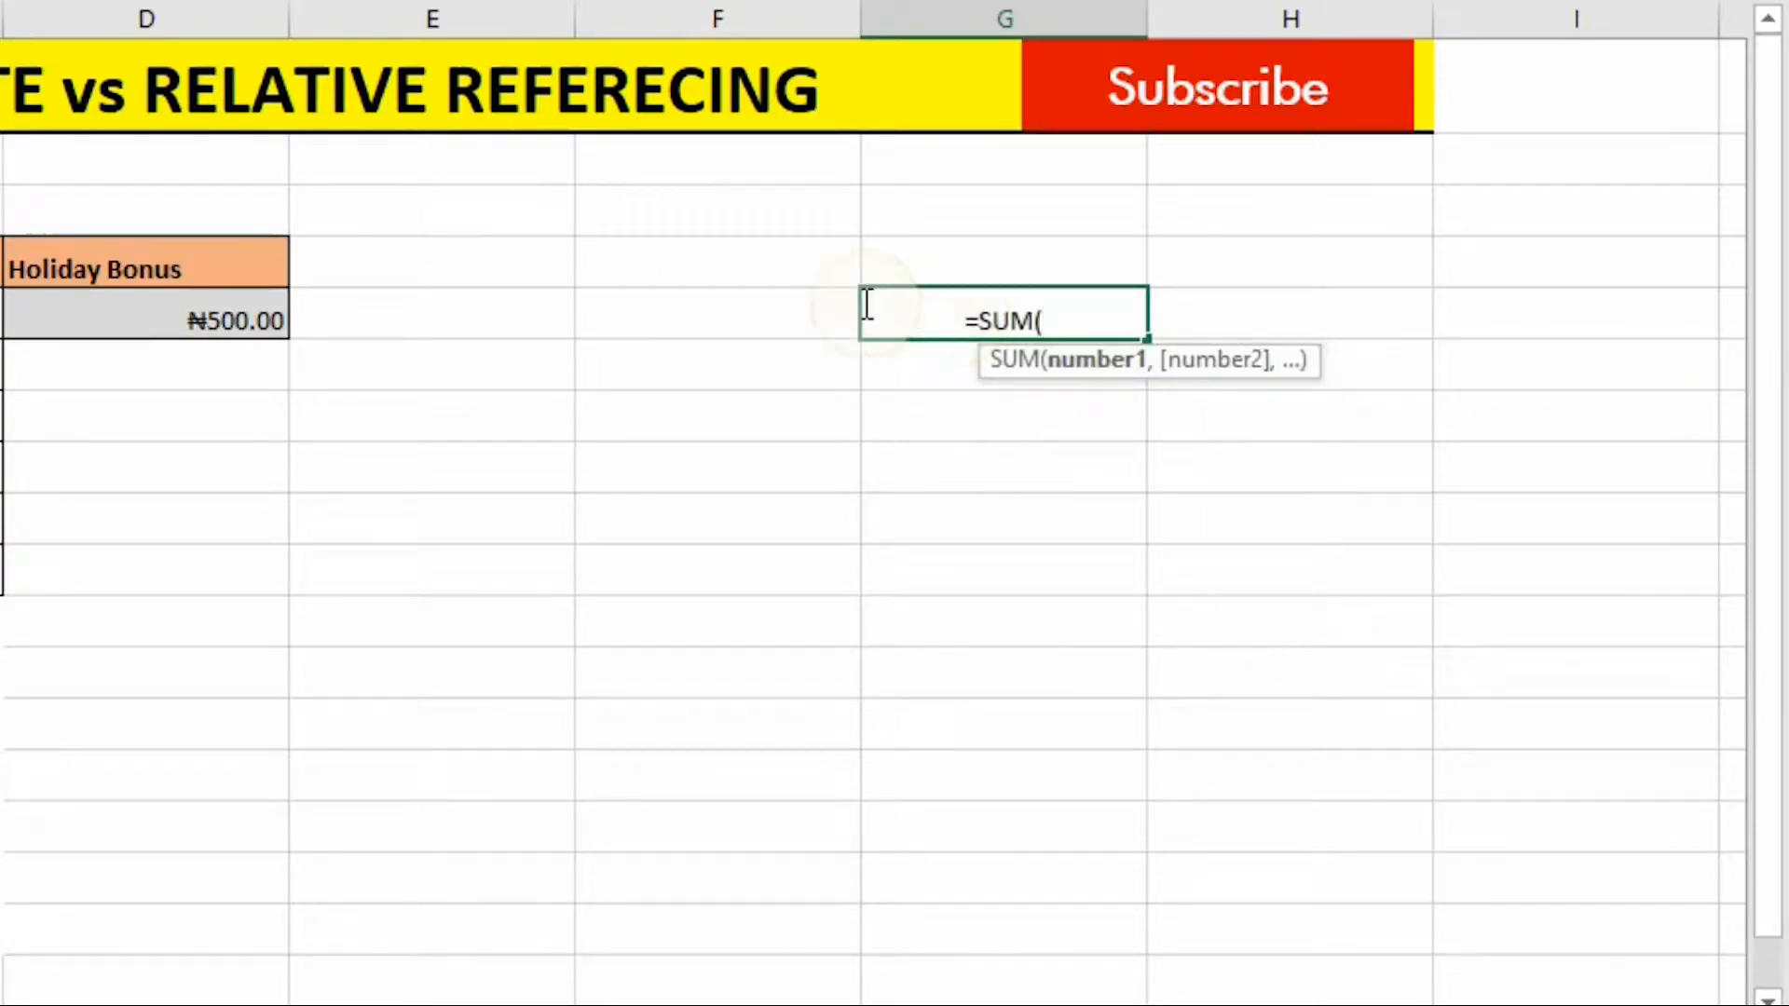
{"action": "left_click", "coordinate": [475, 319]}
{"action": "type", "text": ","}
{"action": "left_click", "coordinate": [650, 319]}
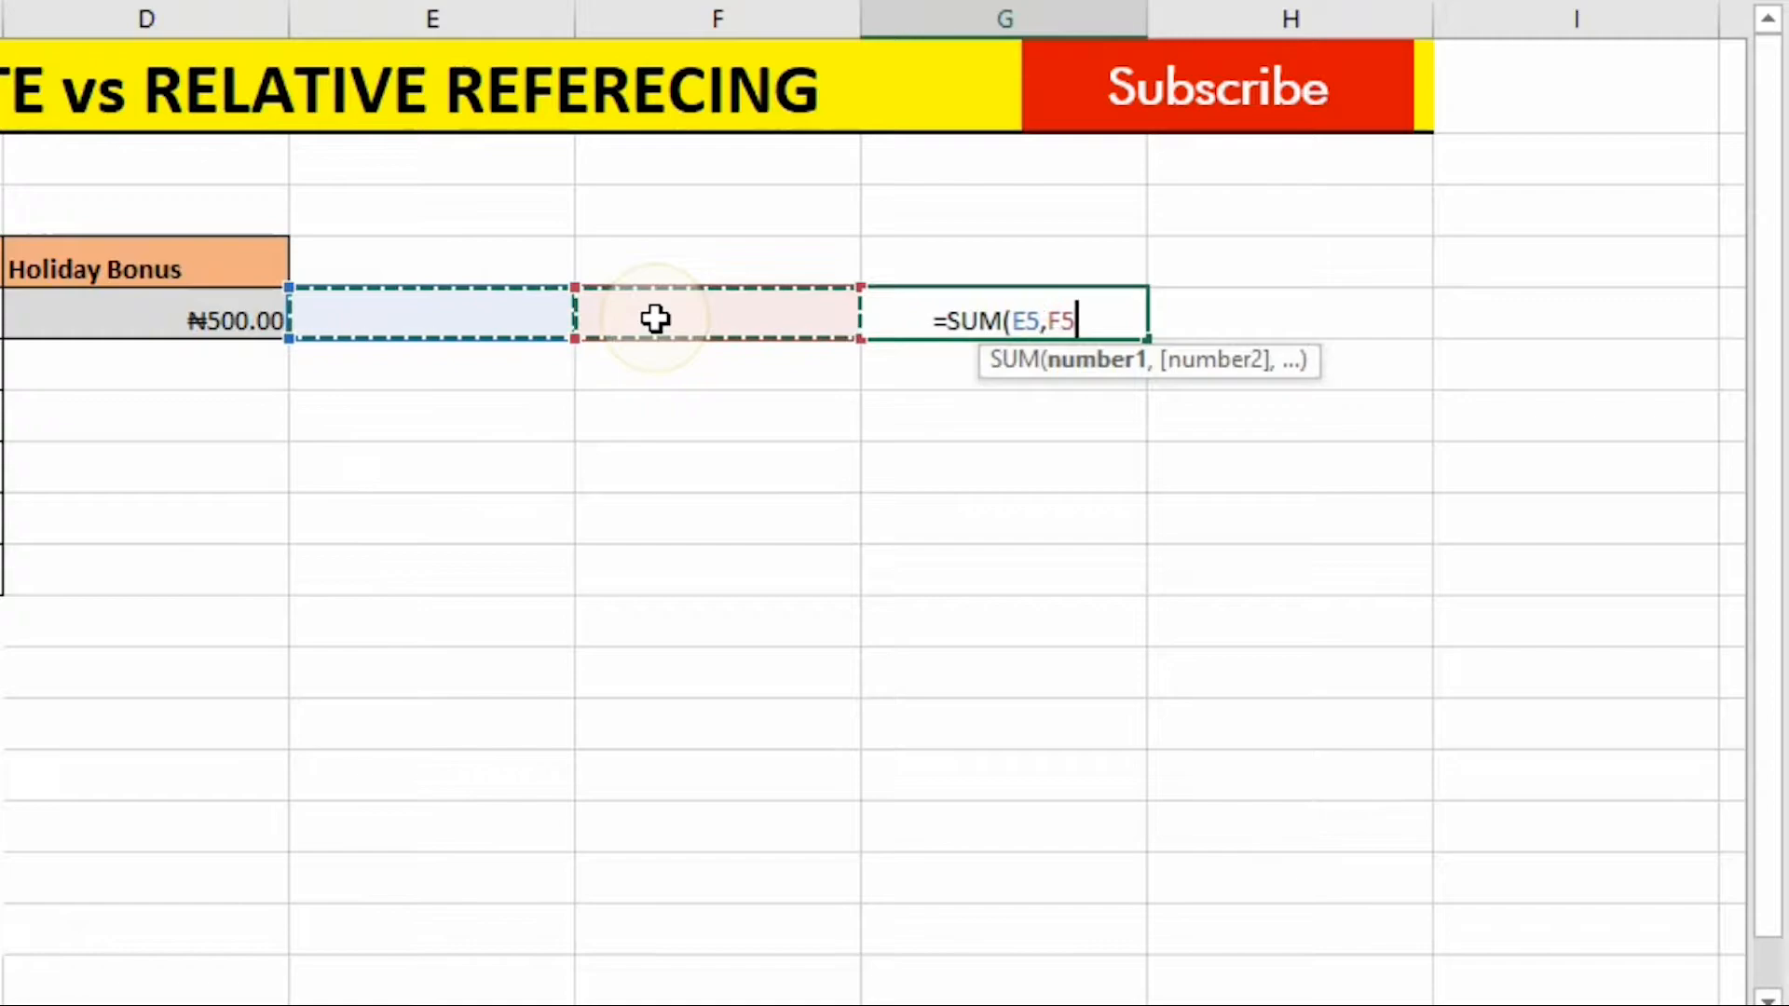
{"action": "key", "text": "Return"}
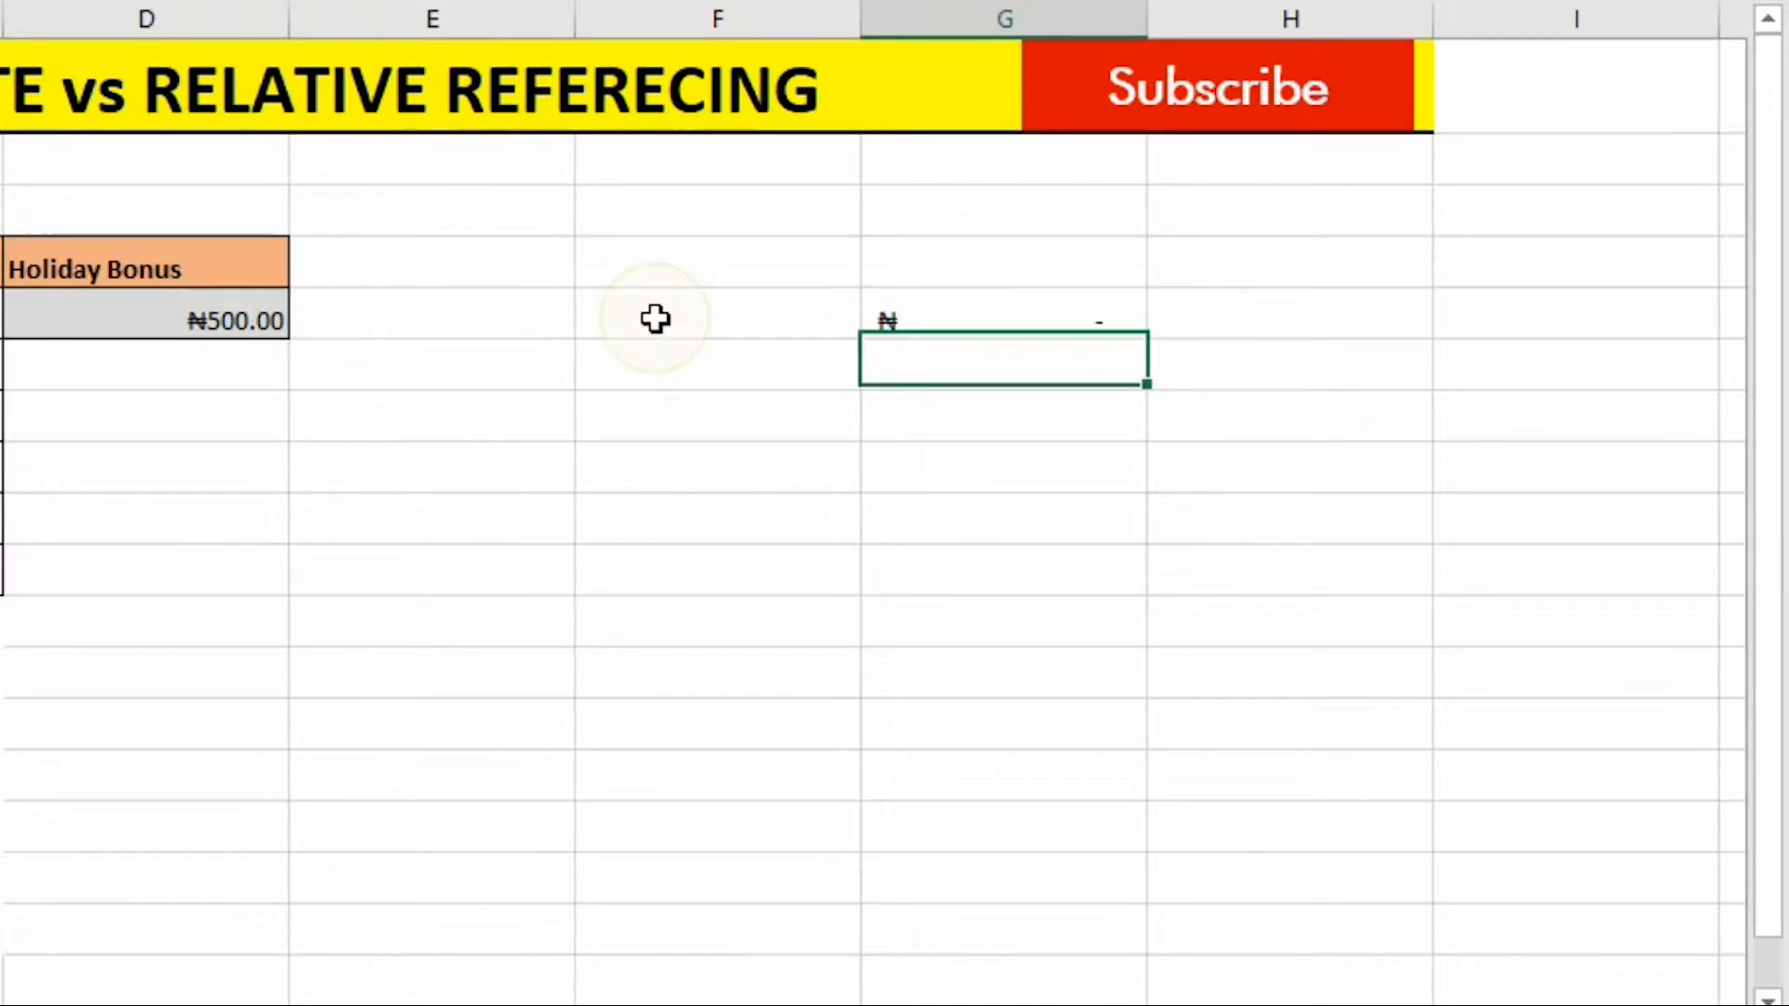
Fill the G5 formula down through G9.
{"action": "left_click", "coordinate": [1046, 308]}
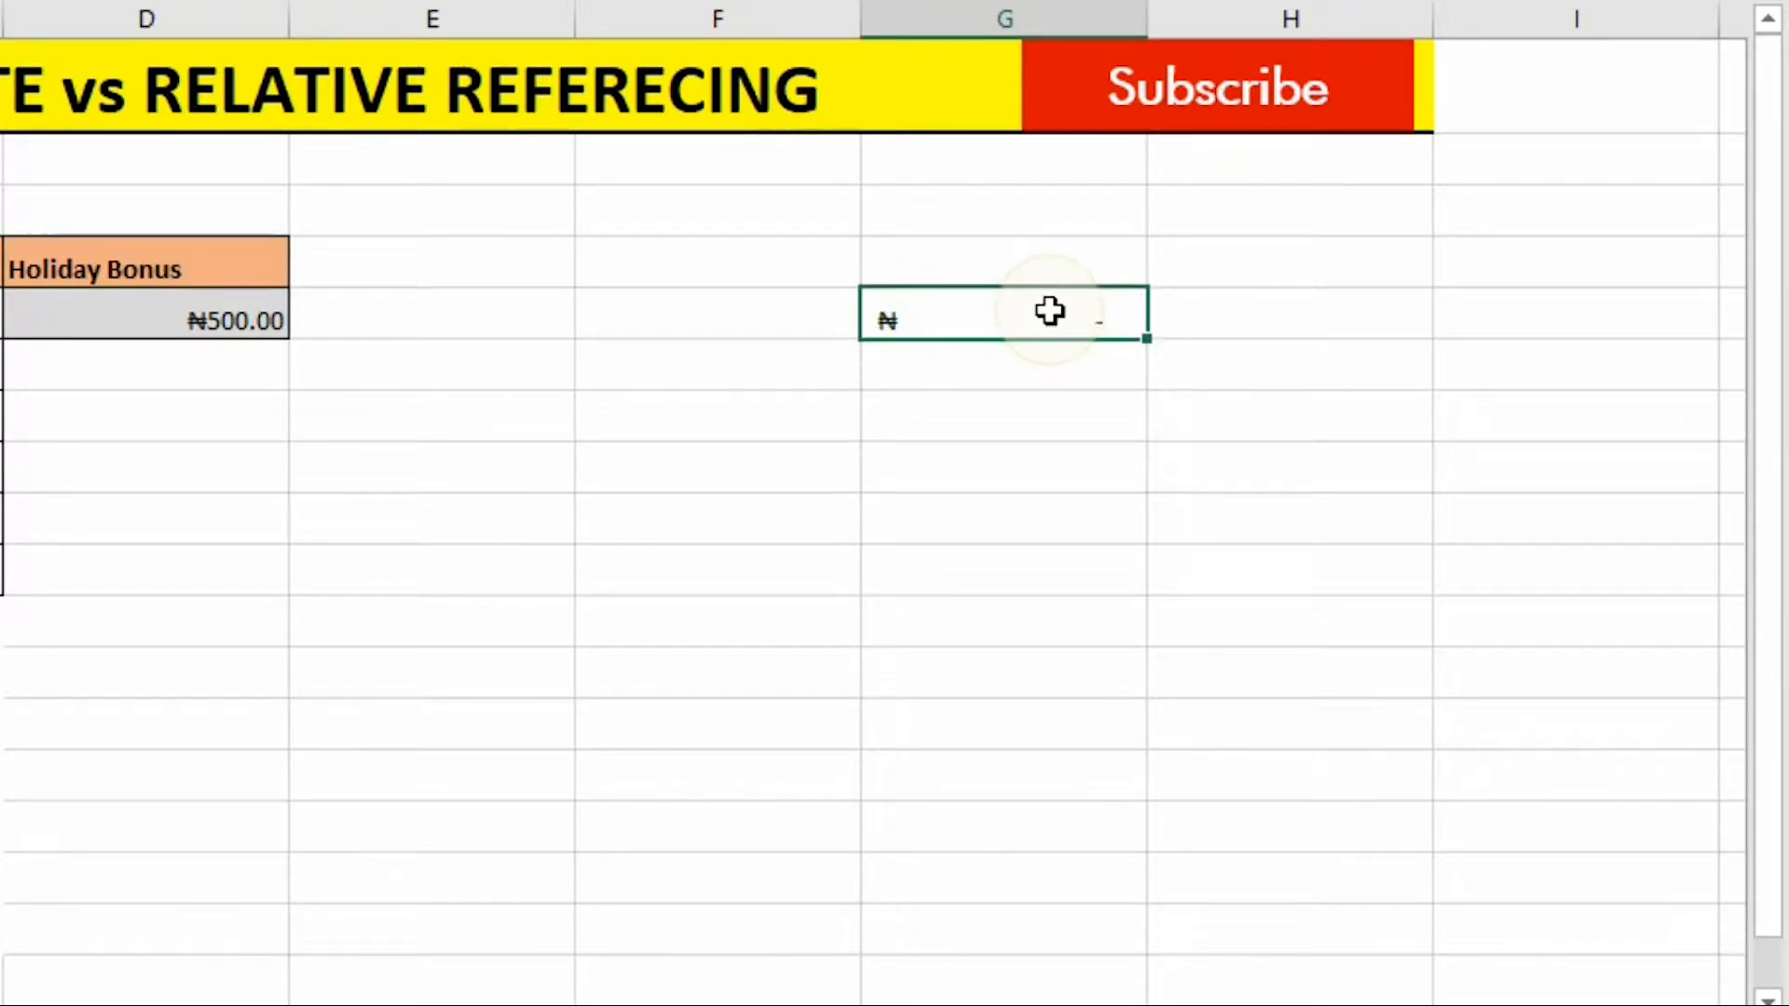
{"action": "left_click_drag", "start_coordinate": [1145, 342], "coordinate": [1148, 542]}
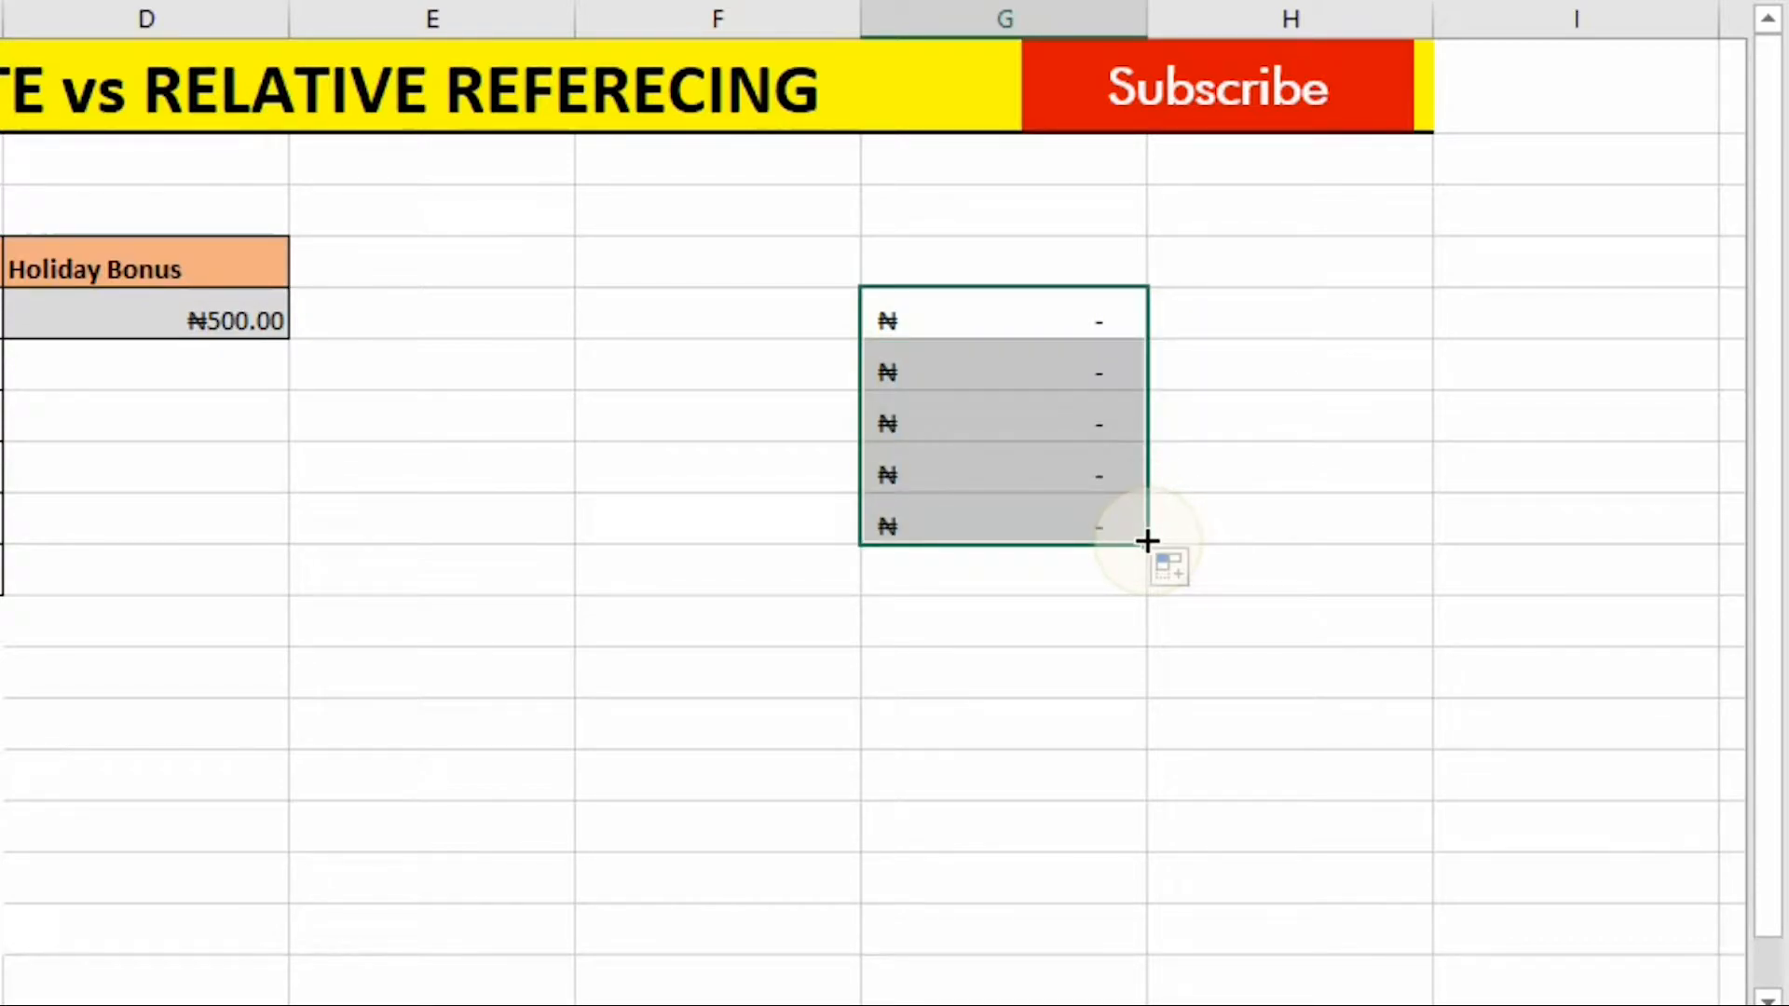
{"action": "left_click", "coordinate": [1078, 360]}
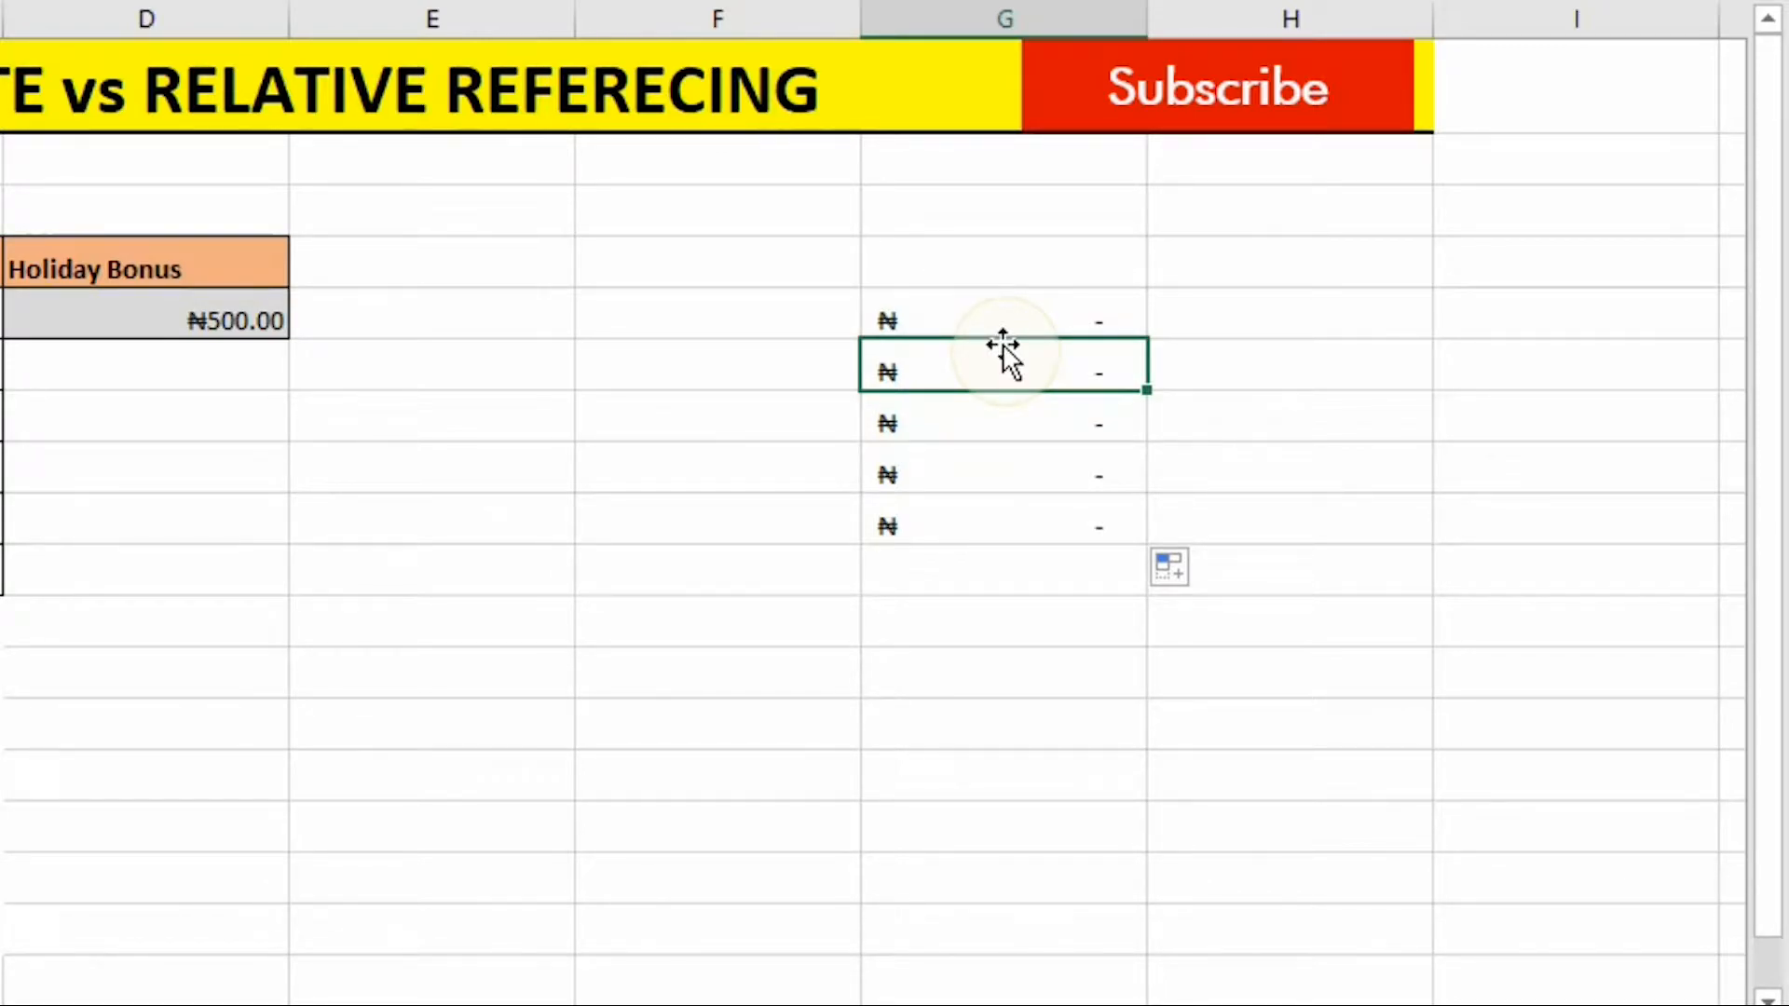
Inspect the copied formulas in G5 through G9 to see how their cell references shifted.
{"action": "double_click", "coordinate": [1003, 316]}
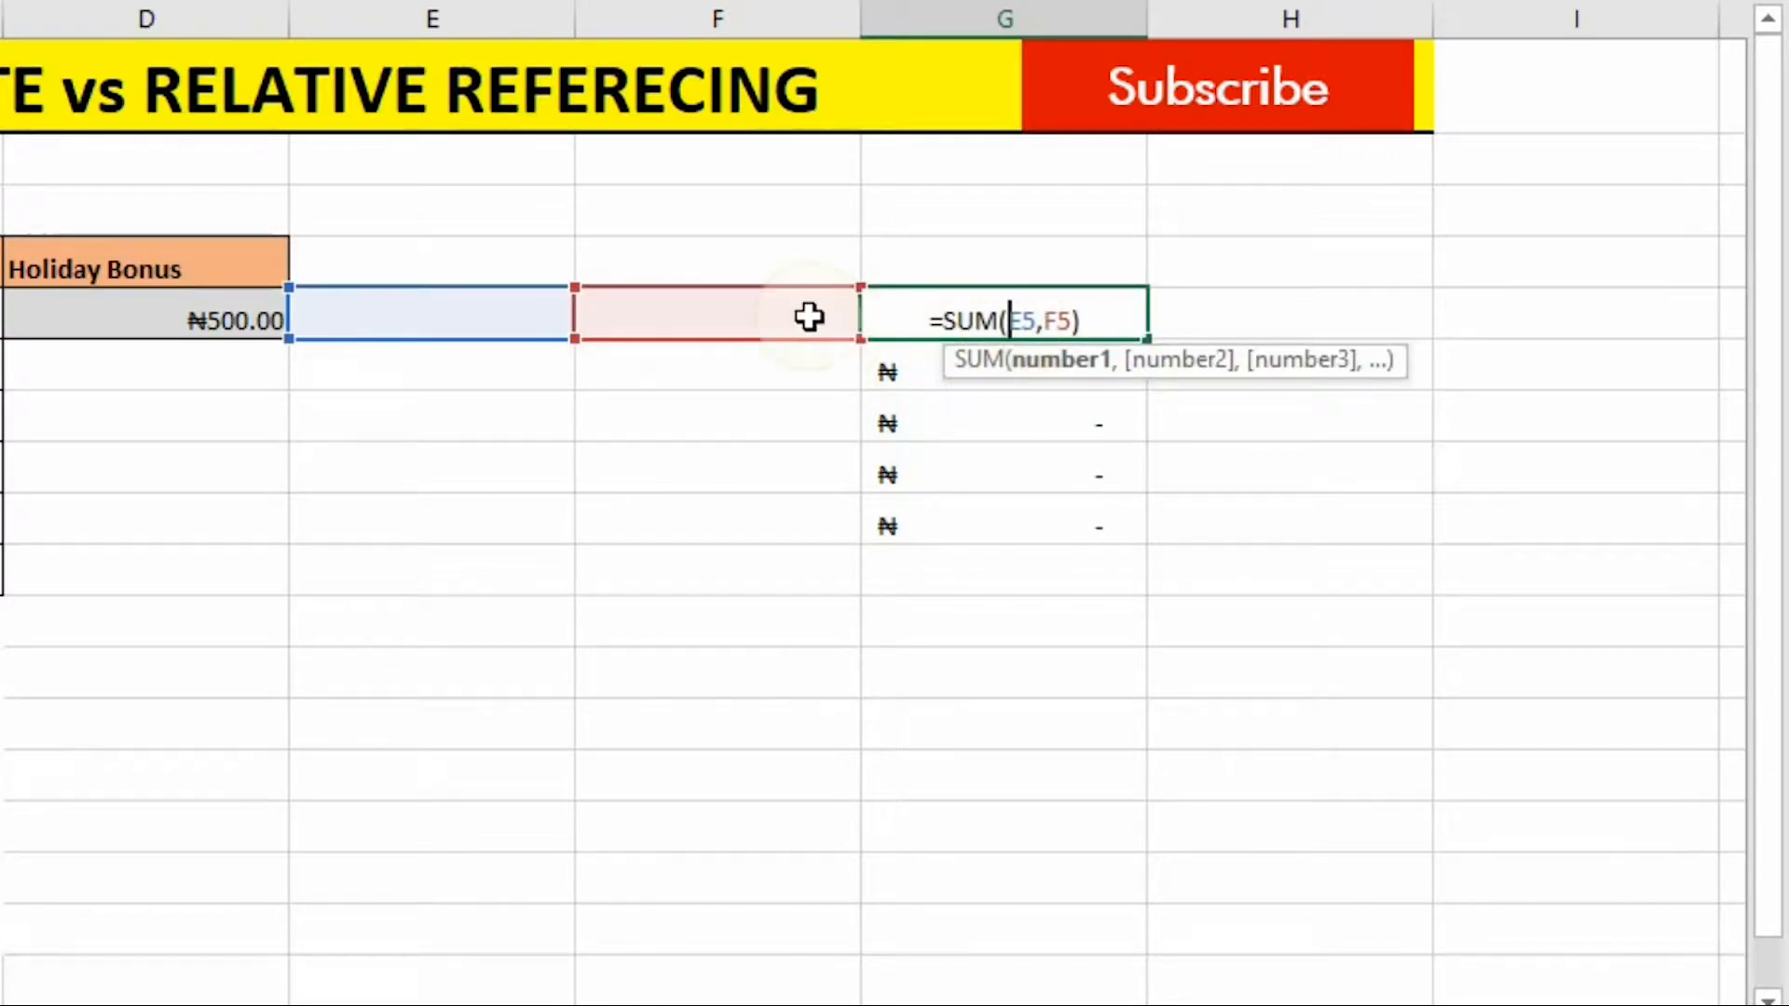
{"action": "left_click", "coordinate": [1008, 322]}
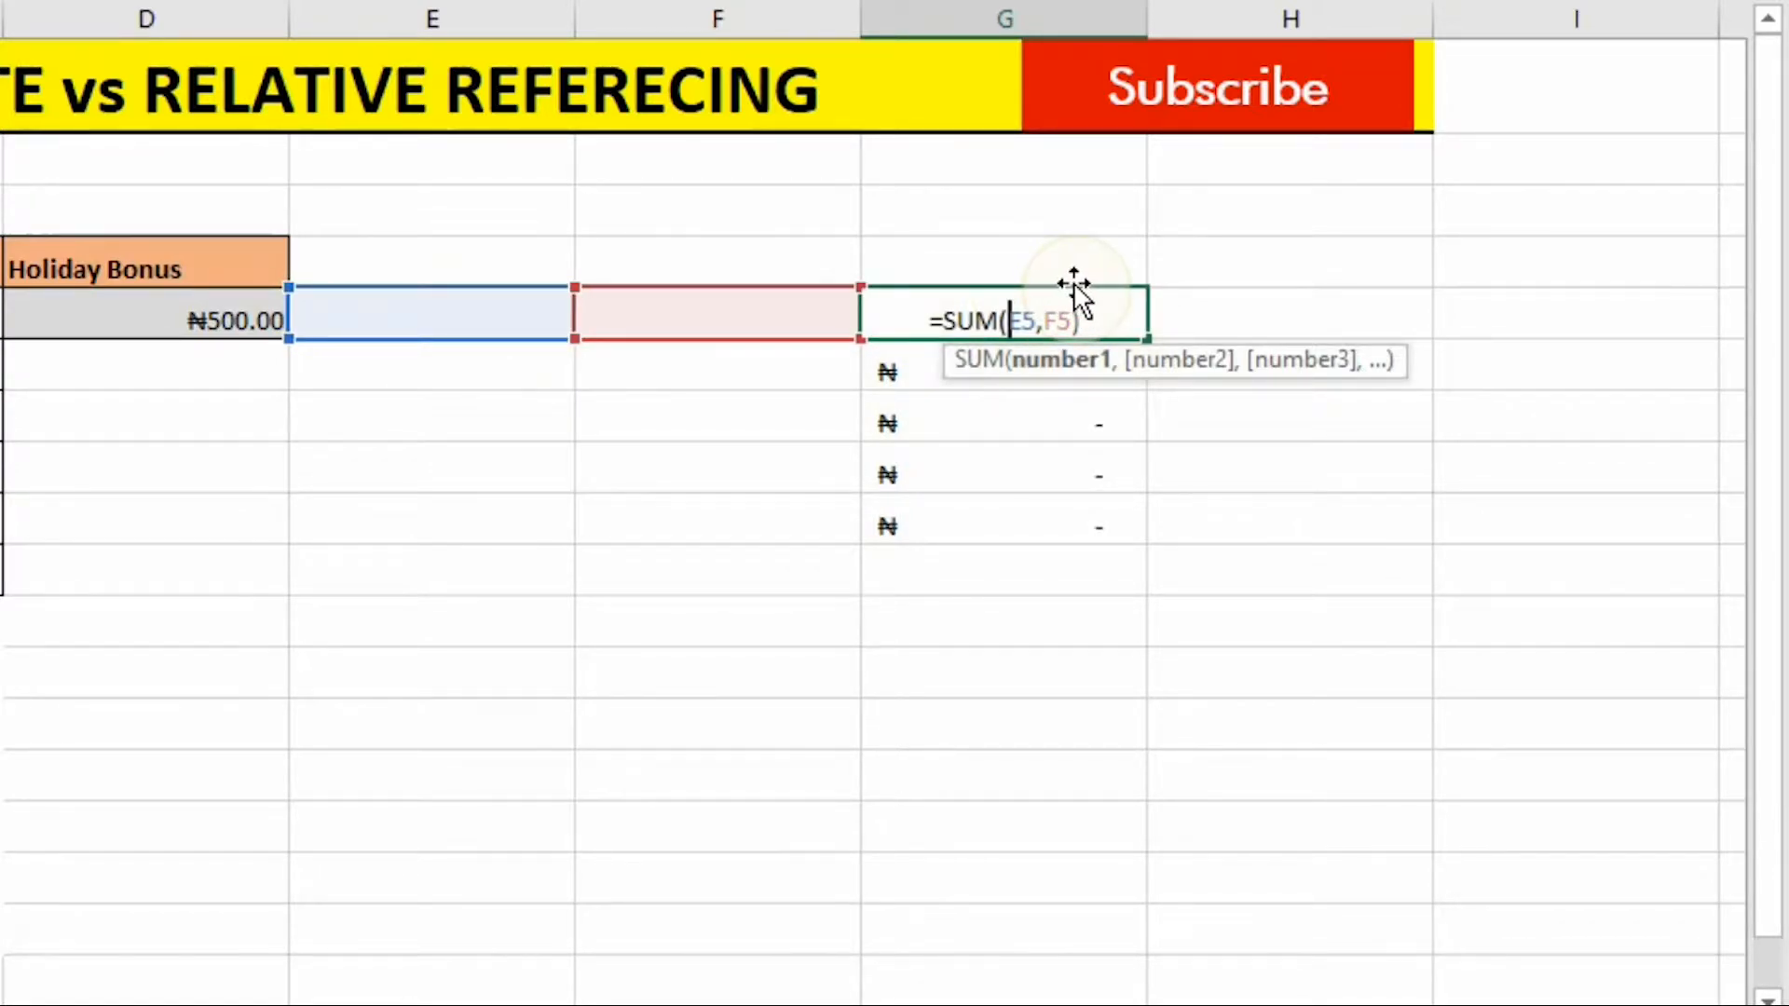
{"action": "key", "text": "Return"}
{"action": "double_click", "coordinate": [1071, 373]}
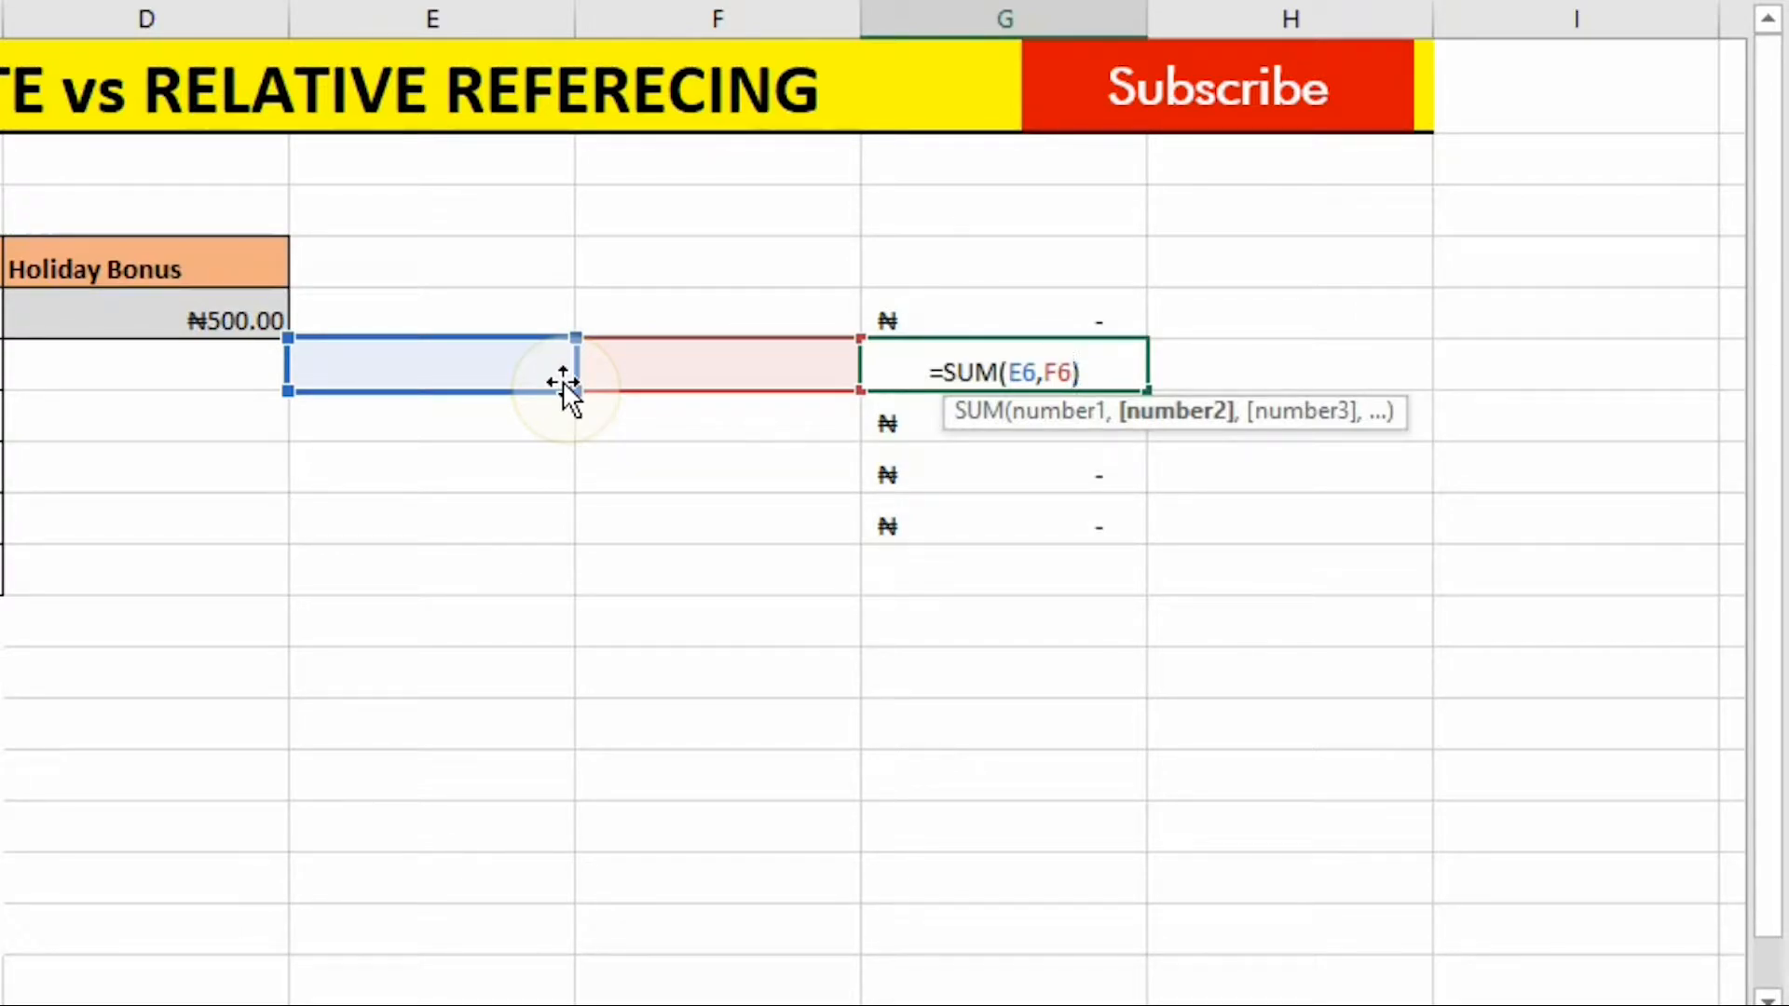
{"action": "key", "text": "Return"}
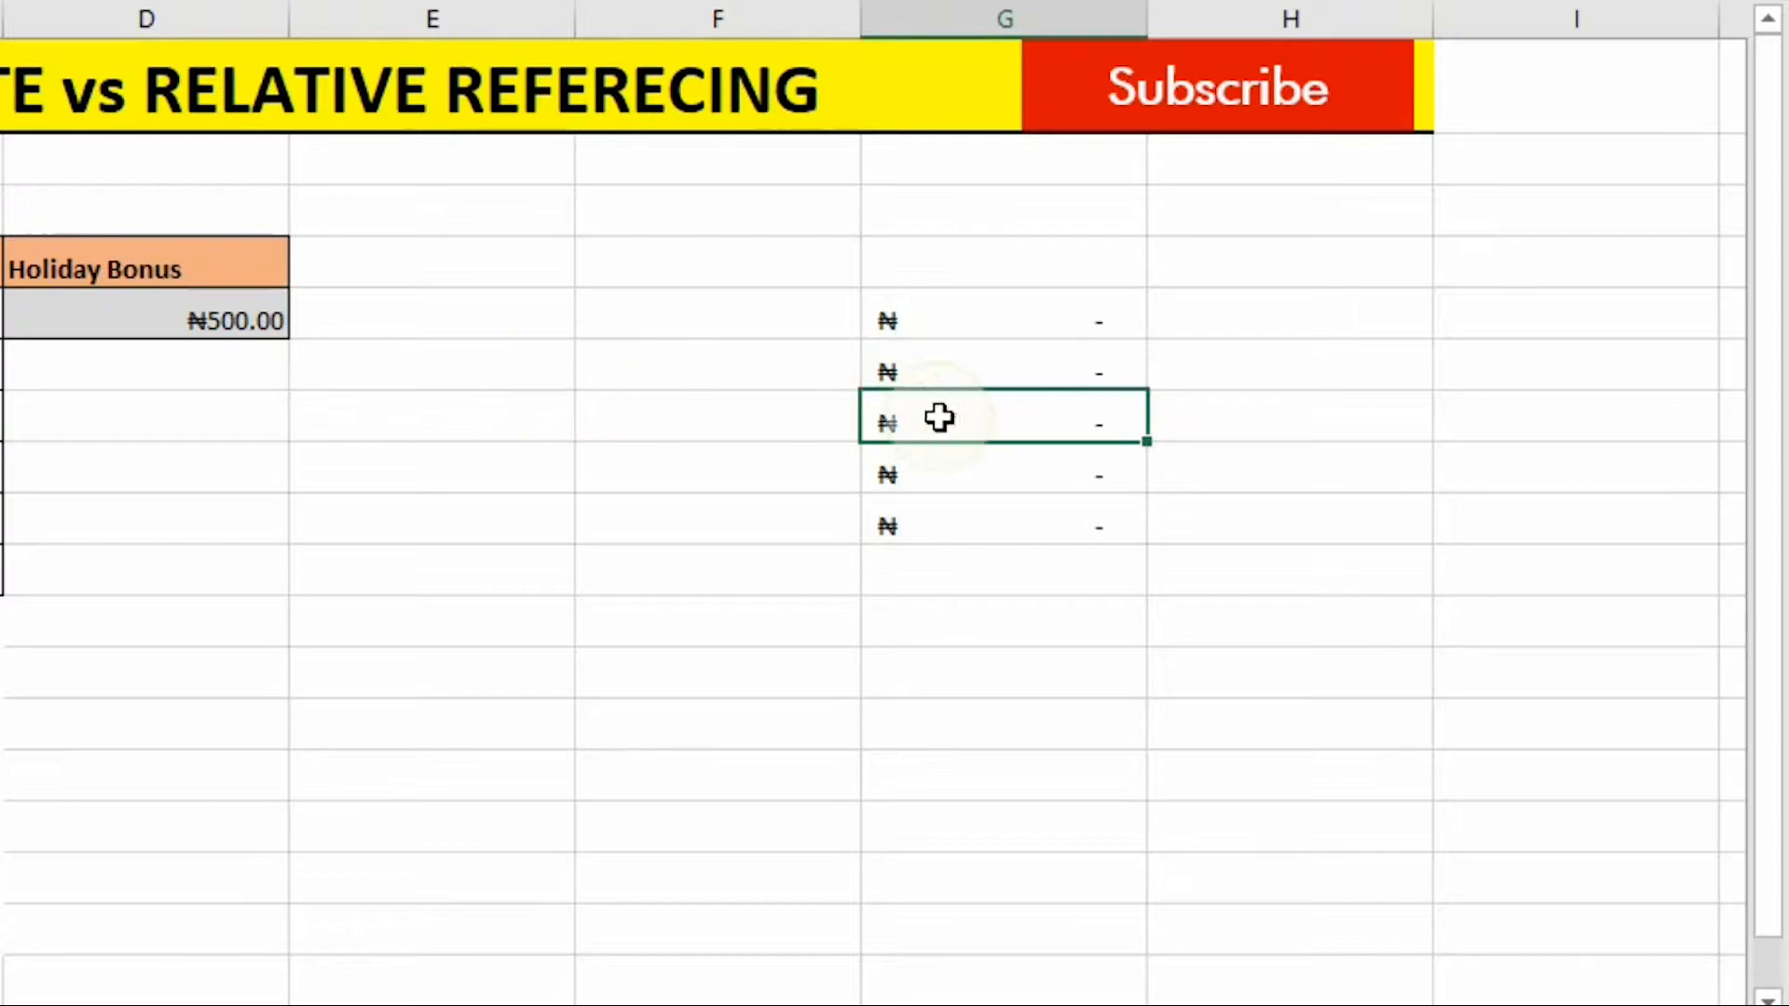
{"action": "double_click", "coordinate": [961, 421]}
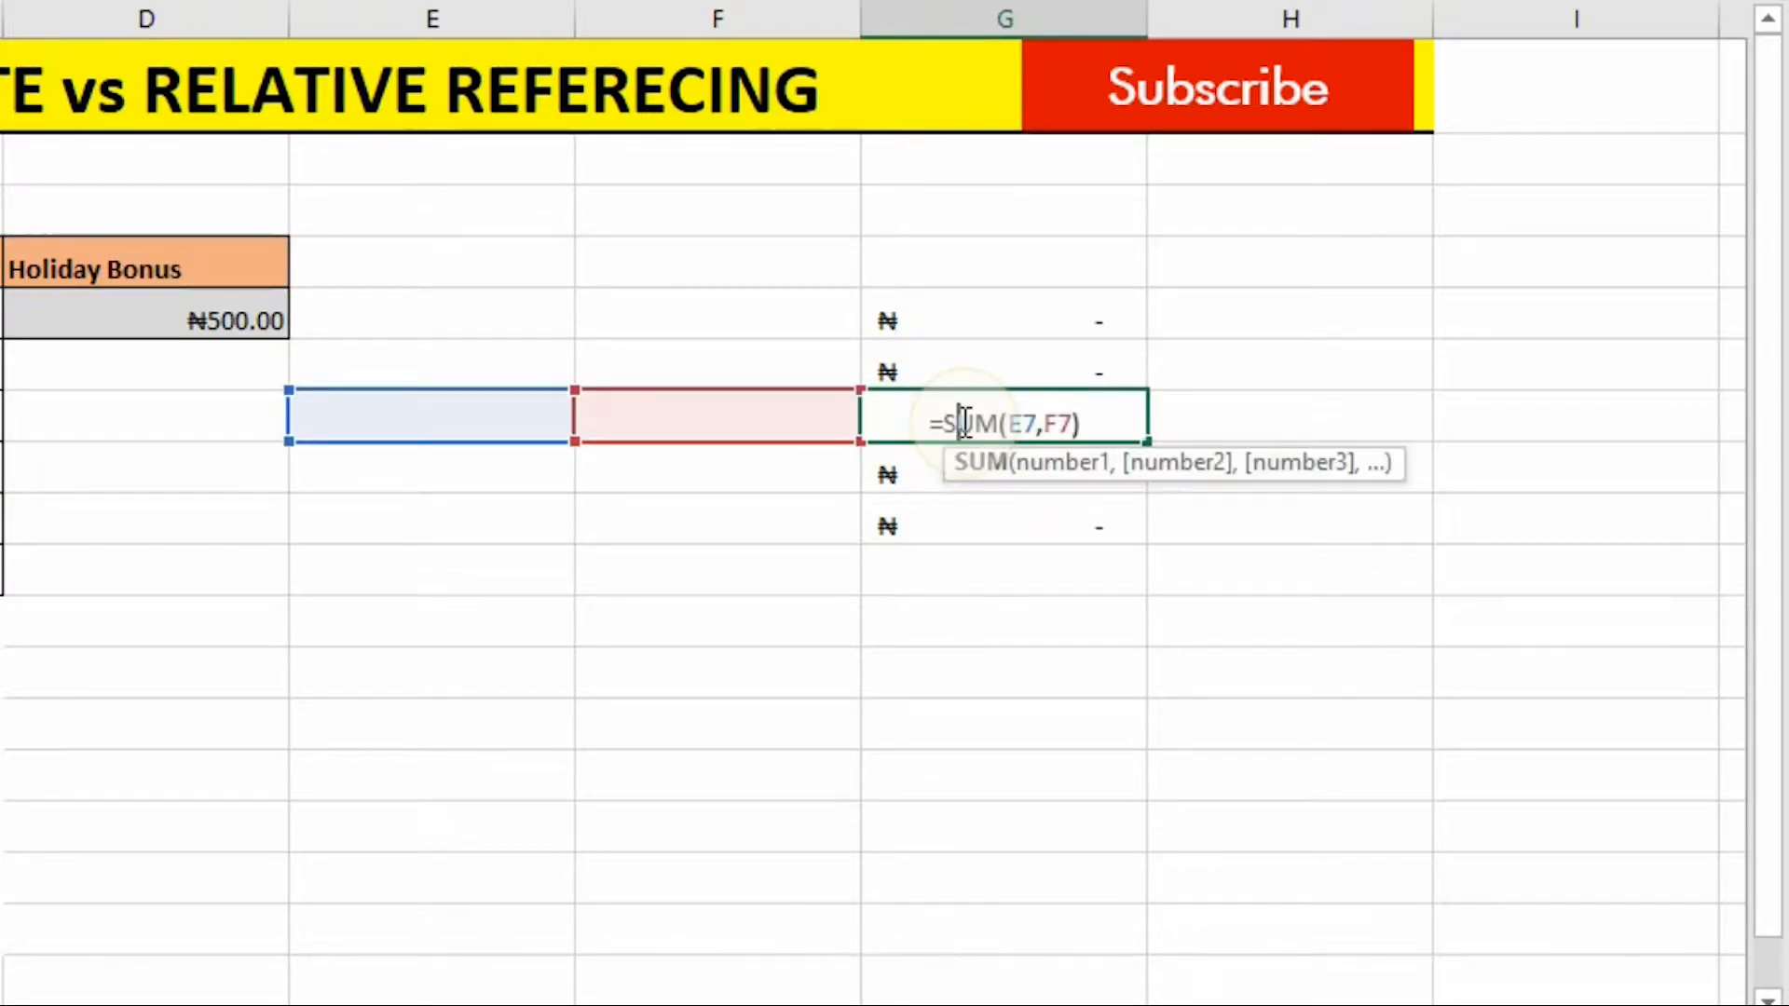
{"action": "key", "text": "Return"}
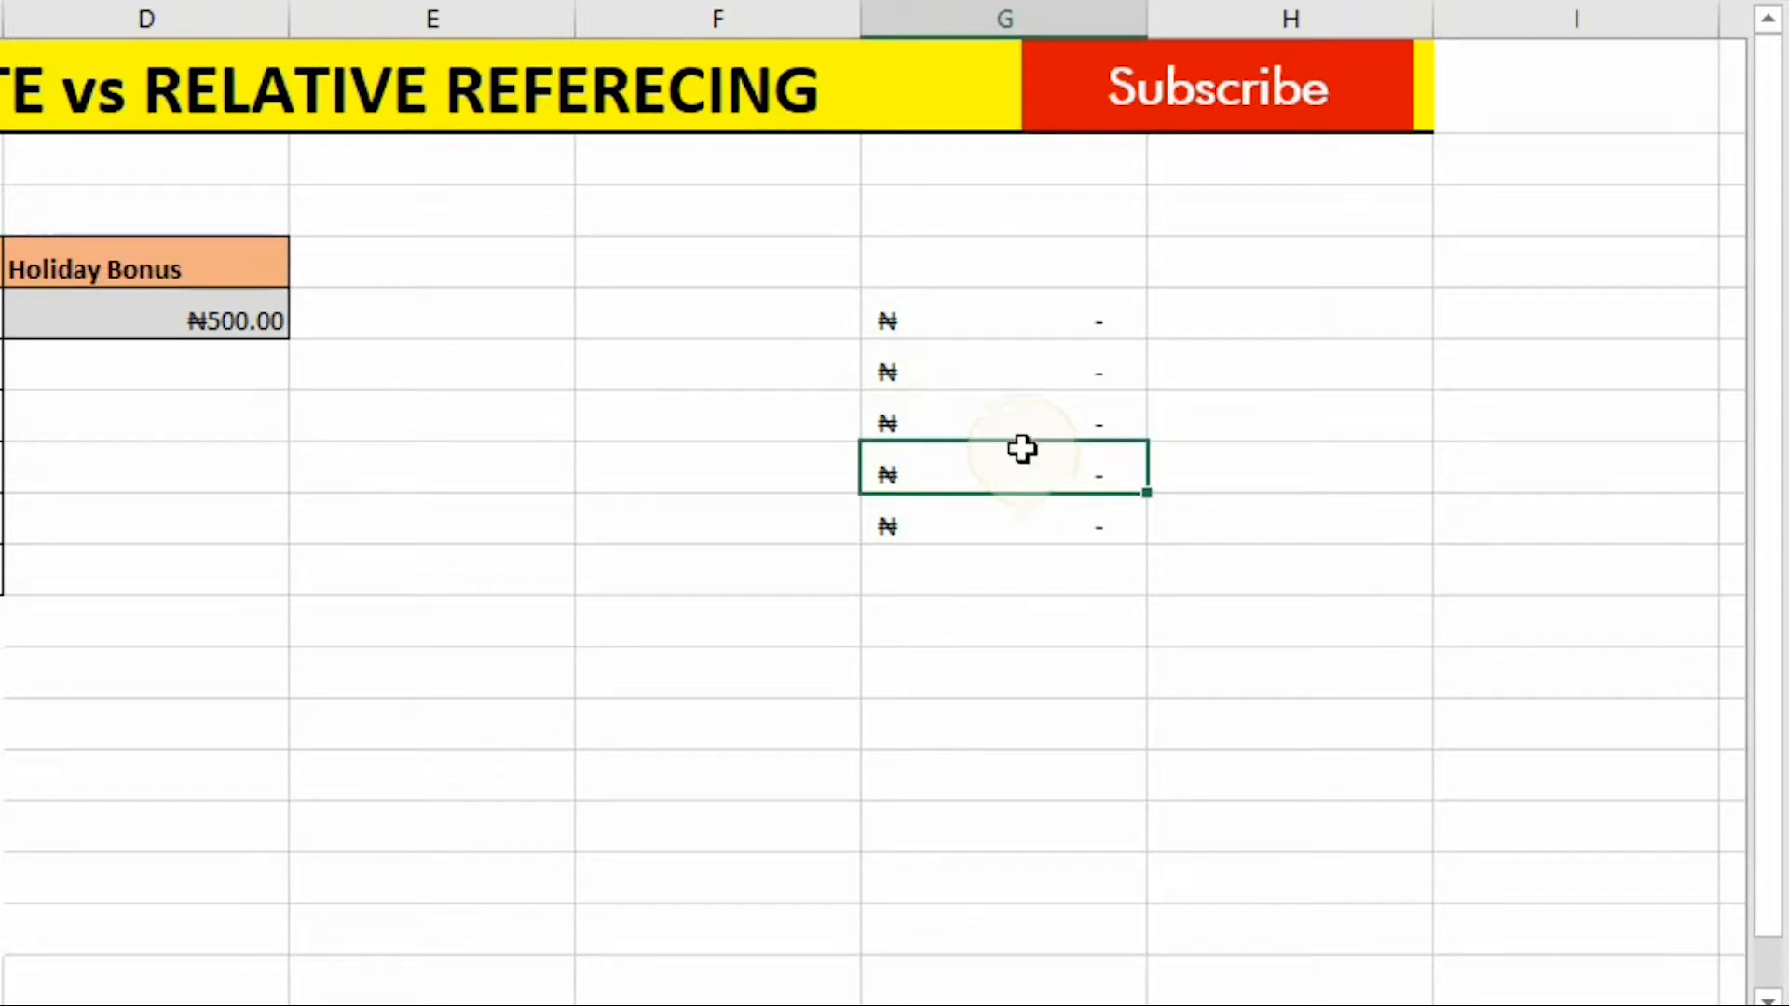
{"action": "double_click", "coordinate": [1029, 529]}
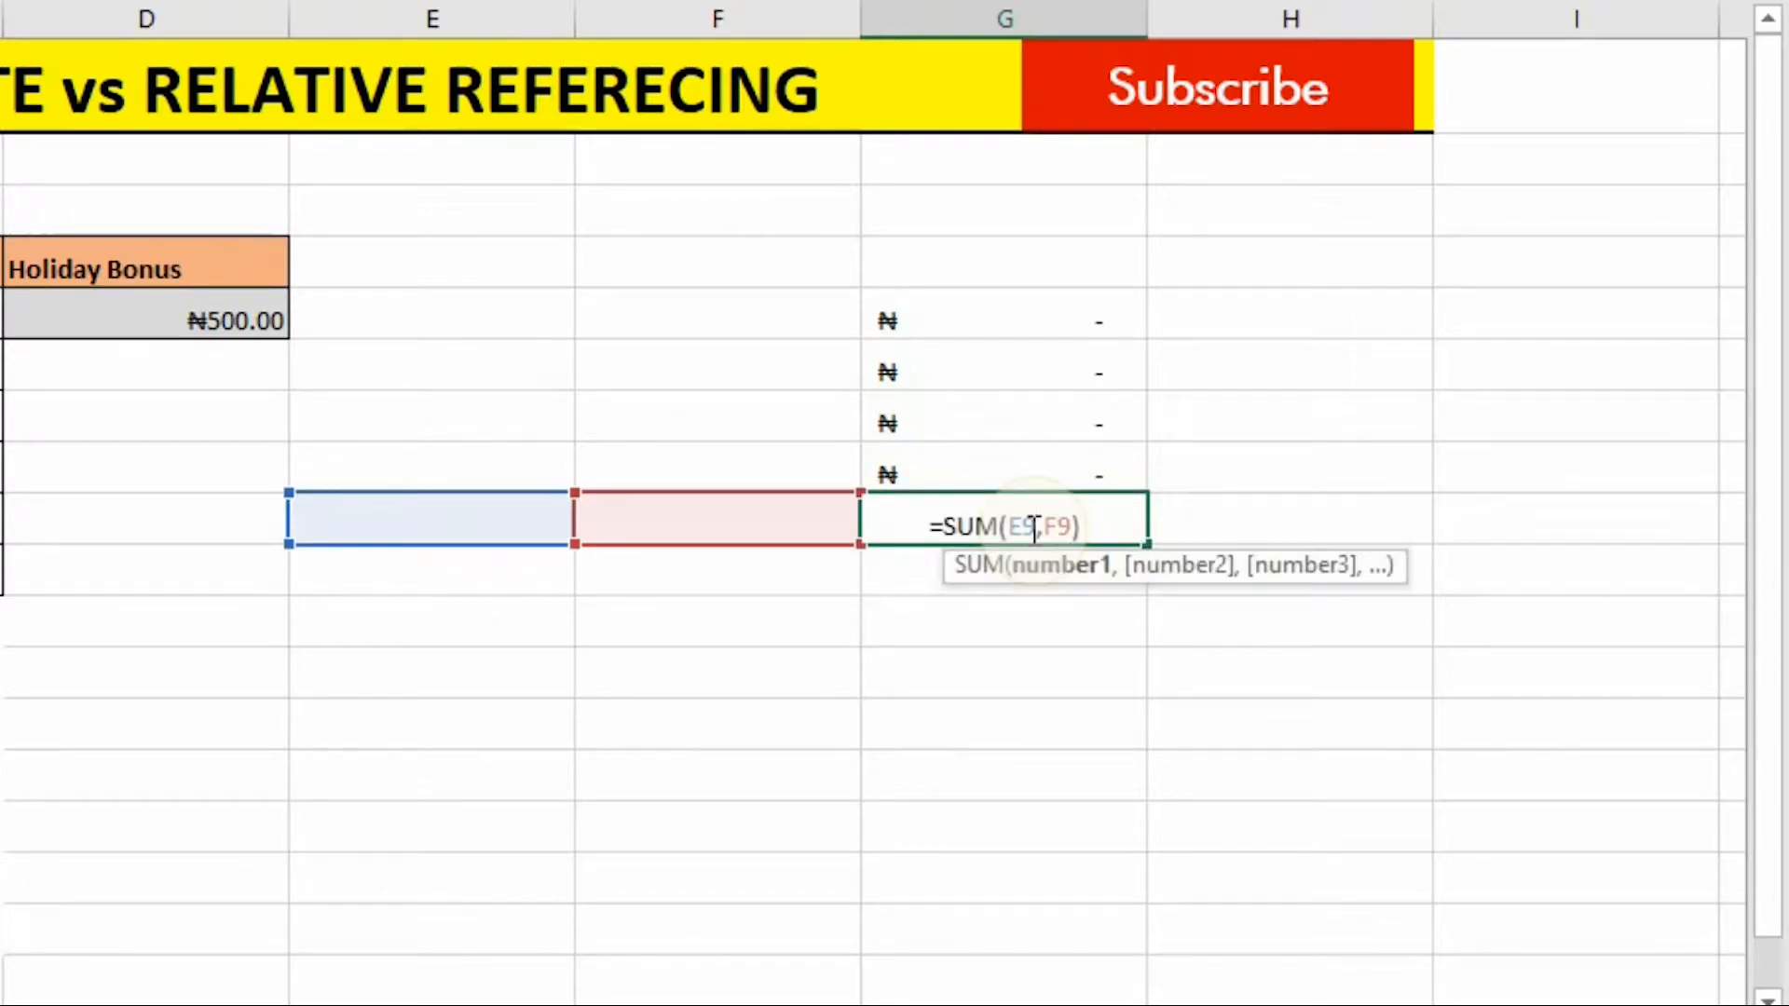
{"action": "key", "text": "Return"}
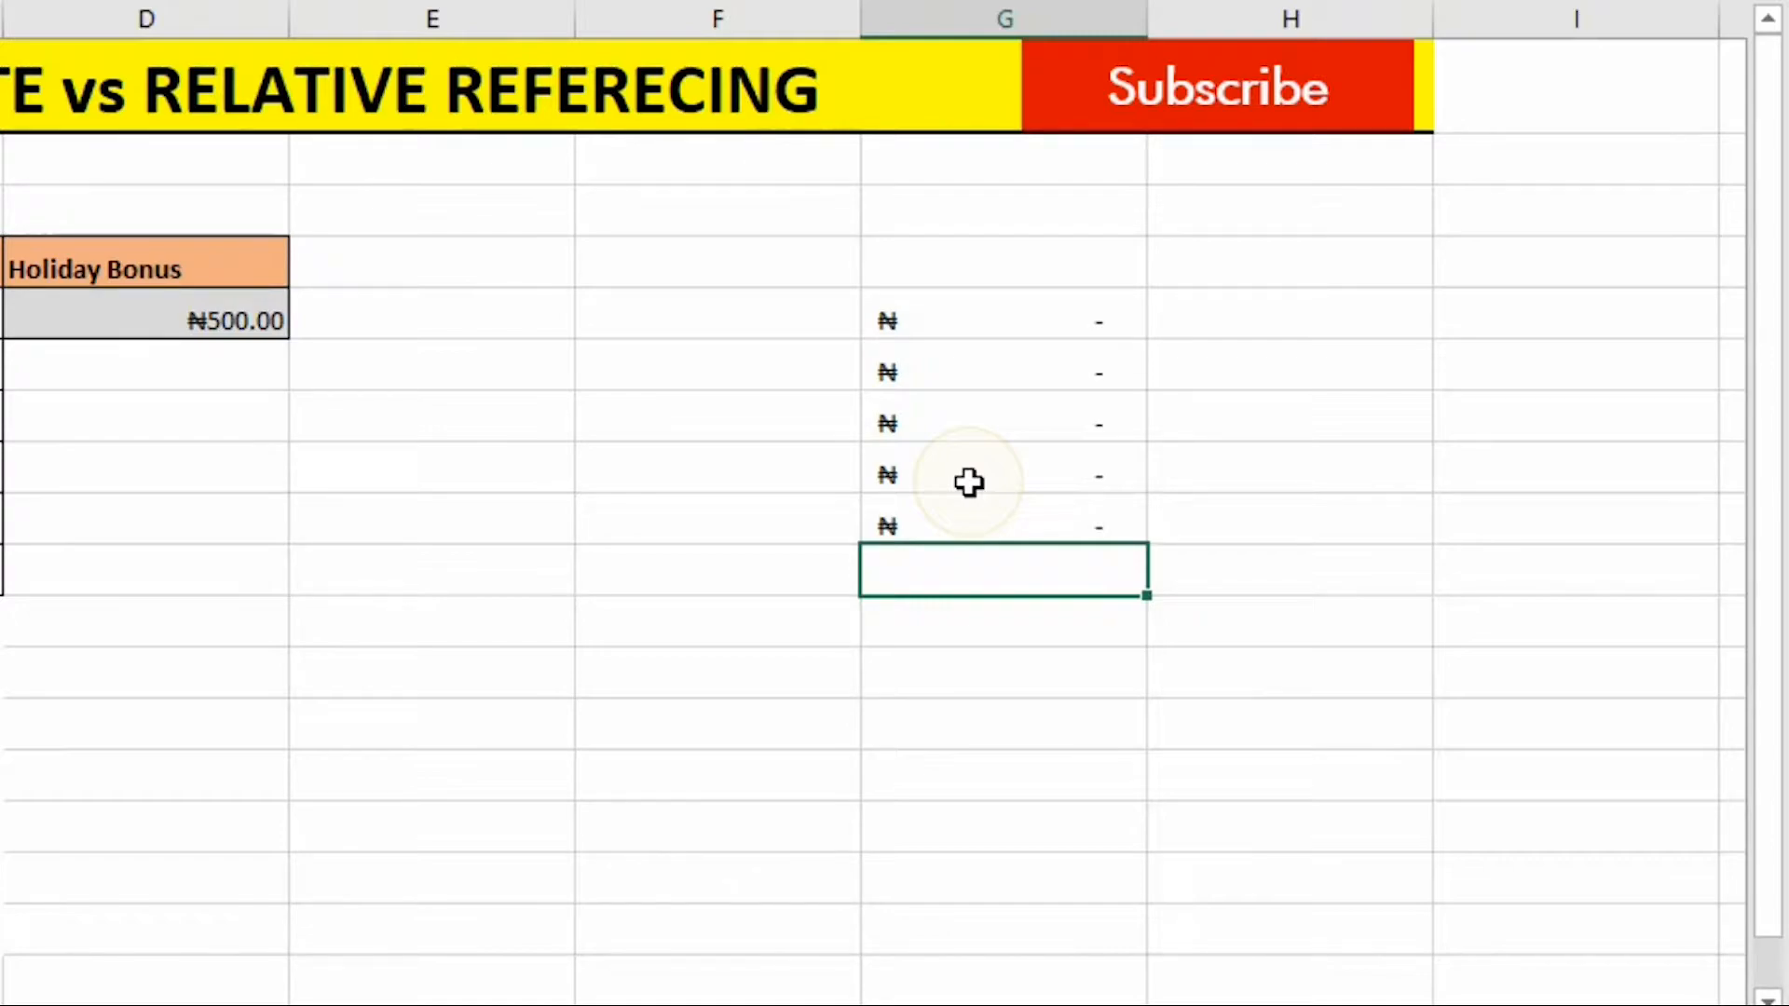
Enter the formula =SUM(E12,F12) in cell G12.
{"action": "key", "text": "Return"}
{"action": "left_click", "coordinate": [955, 674]}
{"action": "type", "text": "=s"}
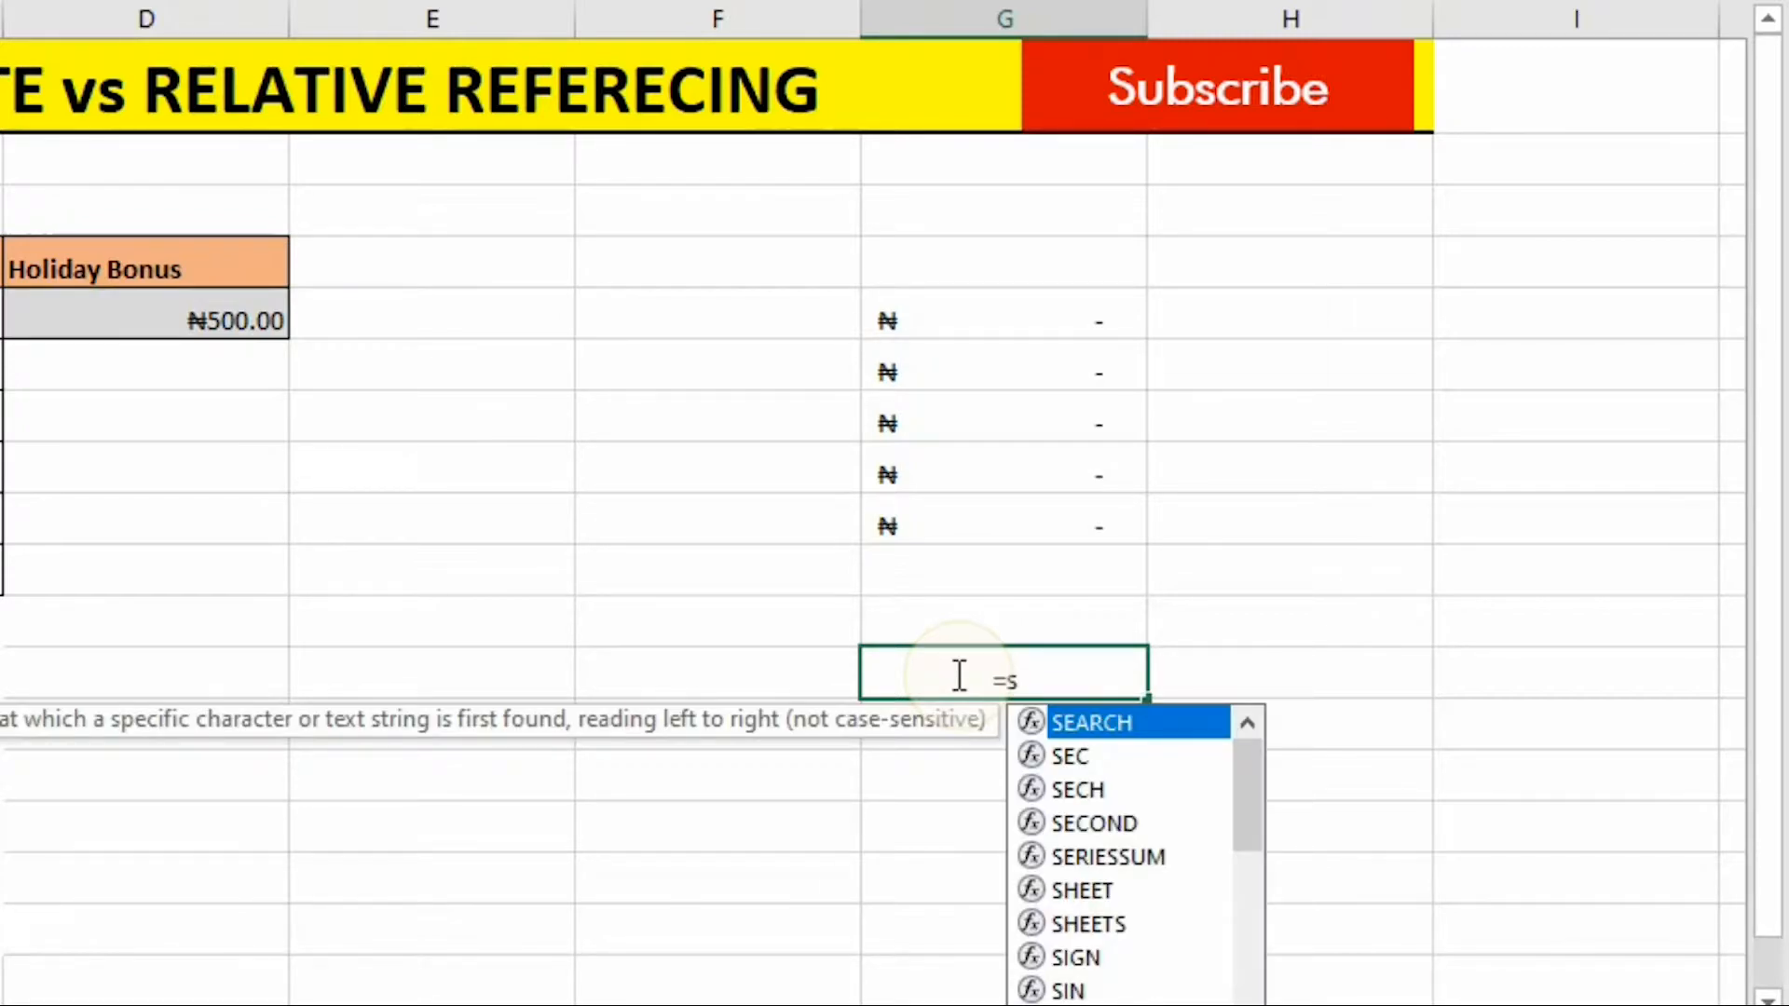
{"action": "type", "text": "um"}
{"action": "key", "text": "Tab"}
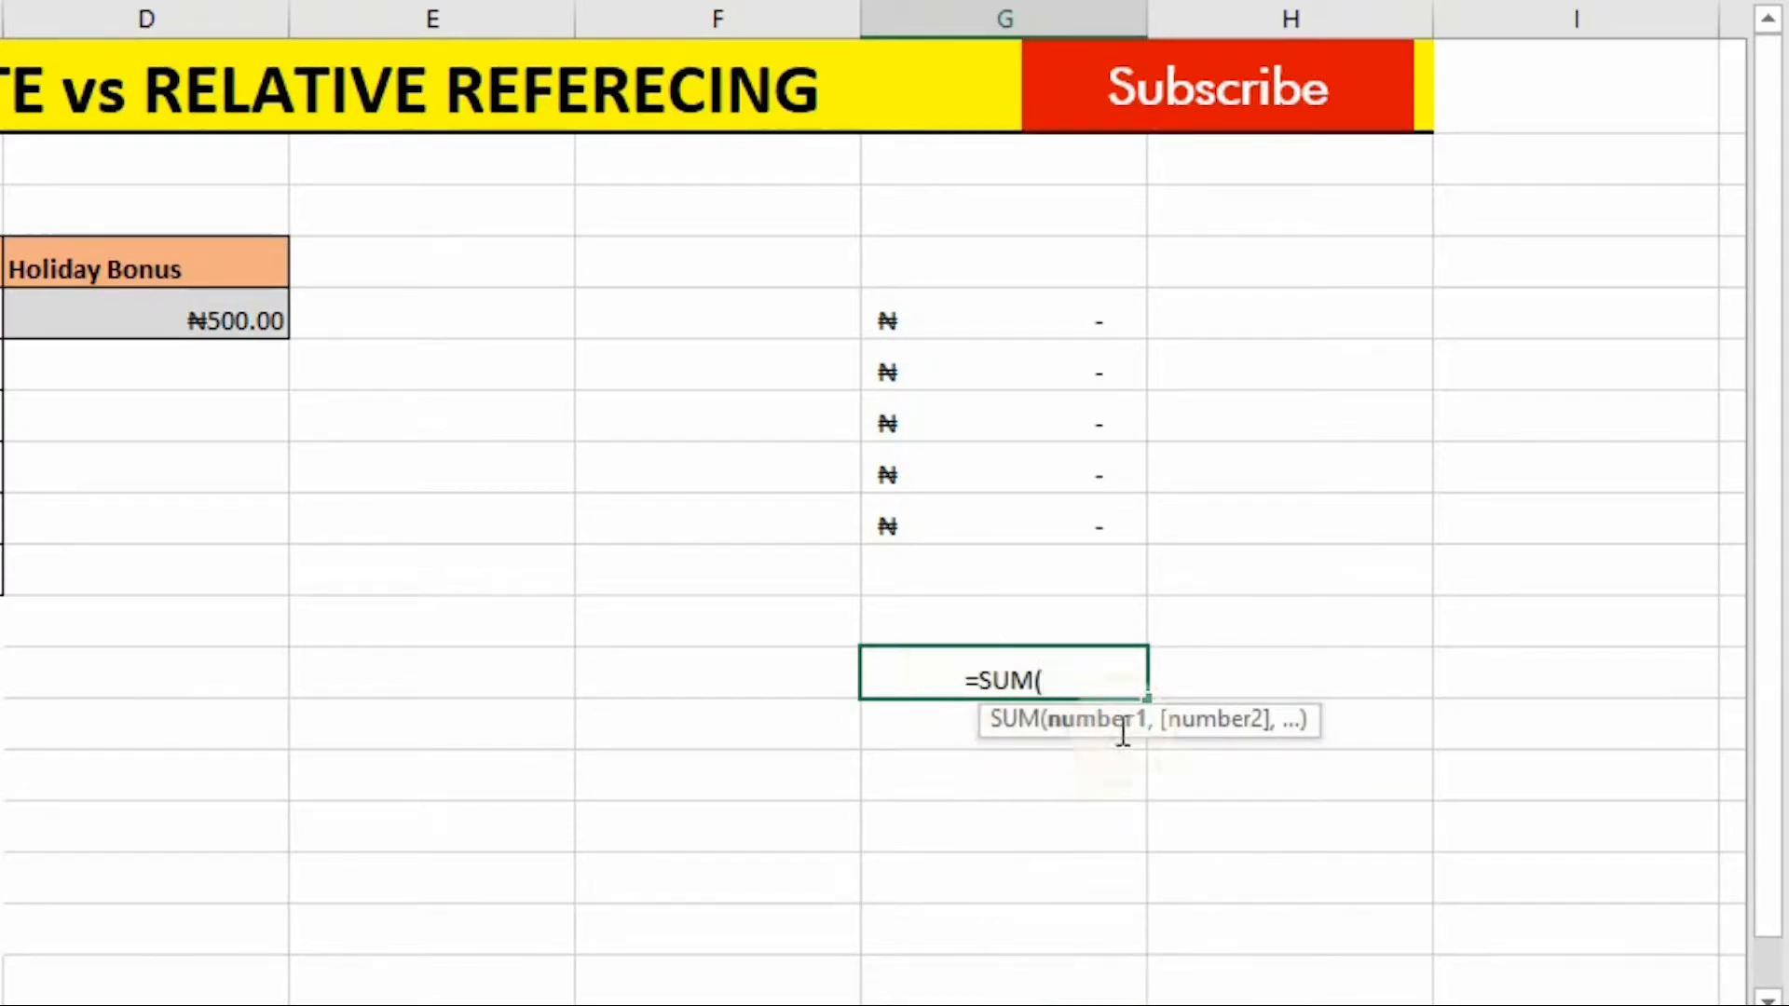
{"action": "left_click", "coordinate": [426, 672]}
{"action": "type", "text": ","}
{"action": "left_click", "coordinate": [720, 679]}
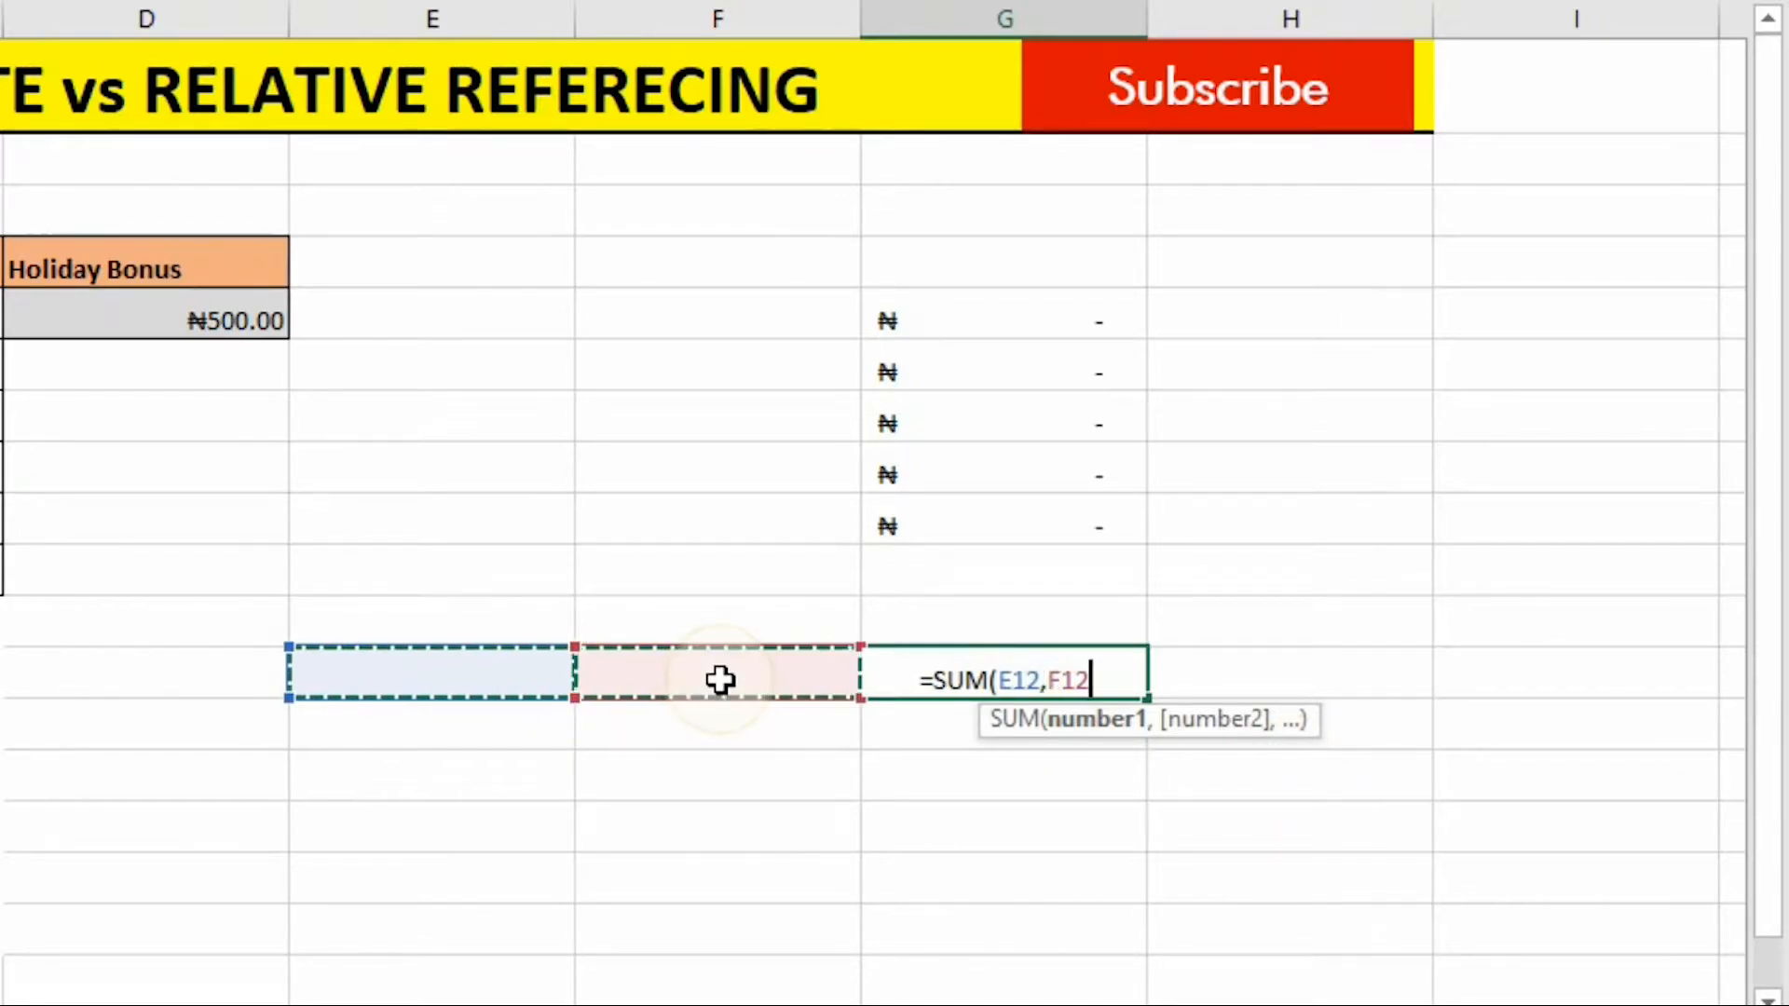
{"action": "key", "text": "Return"}
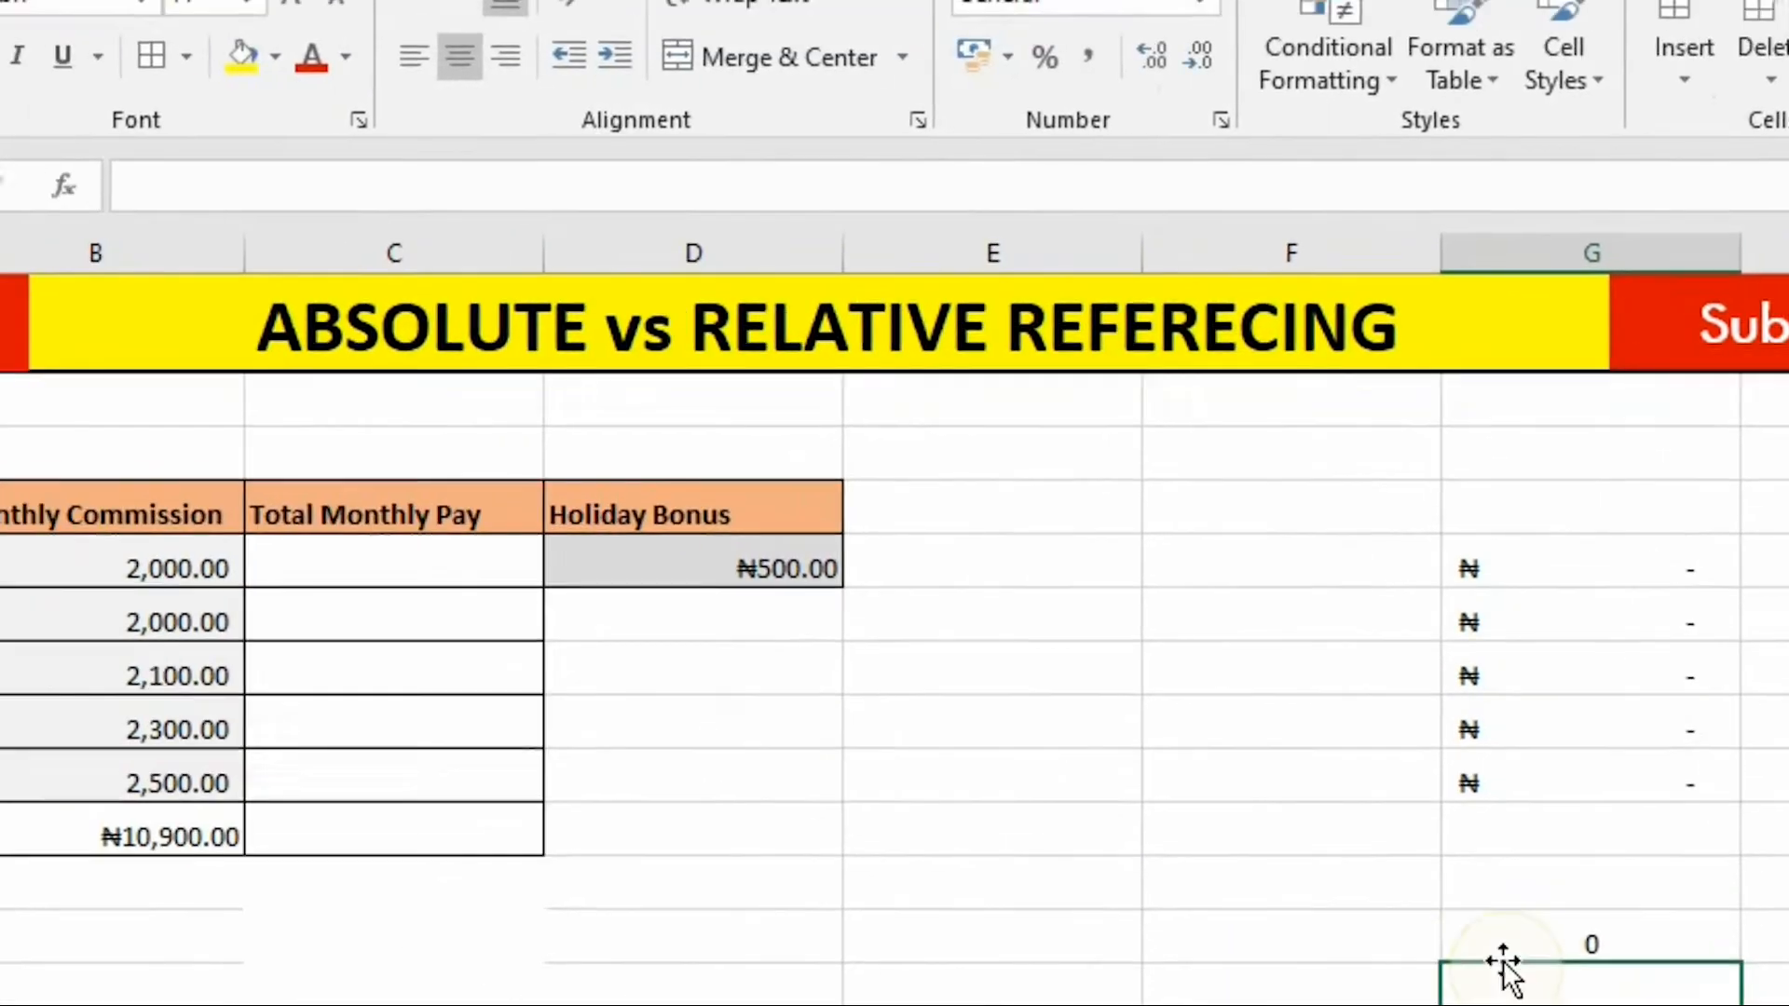
Make the F12 reference in G12's formula absolute as $F$12.
{"action": "left_click", "coordinate": [1503, 948]}
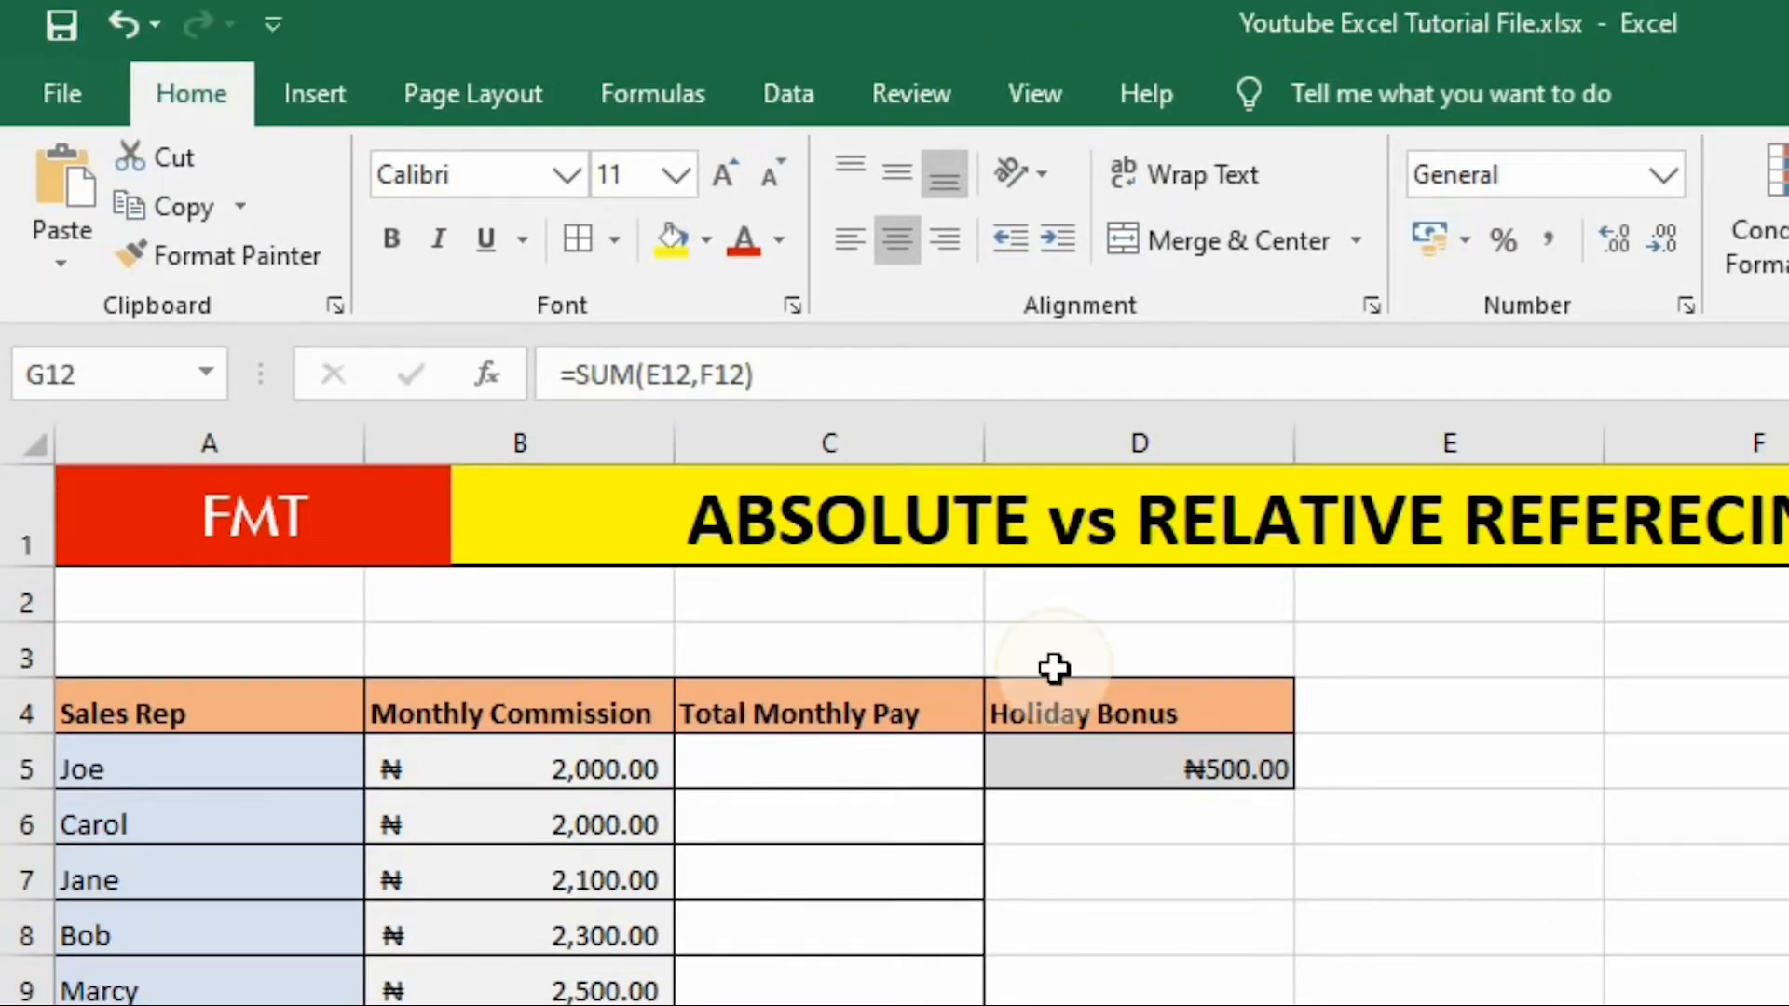
{"action": "left_click", "coordinate": [699, 374]}
{"action": "left_click_drag", "start_coordinate": [699, 375], "coordinate": [751, 374]}
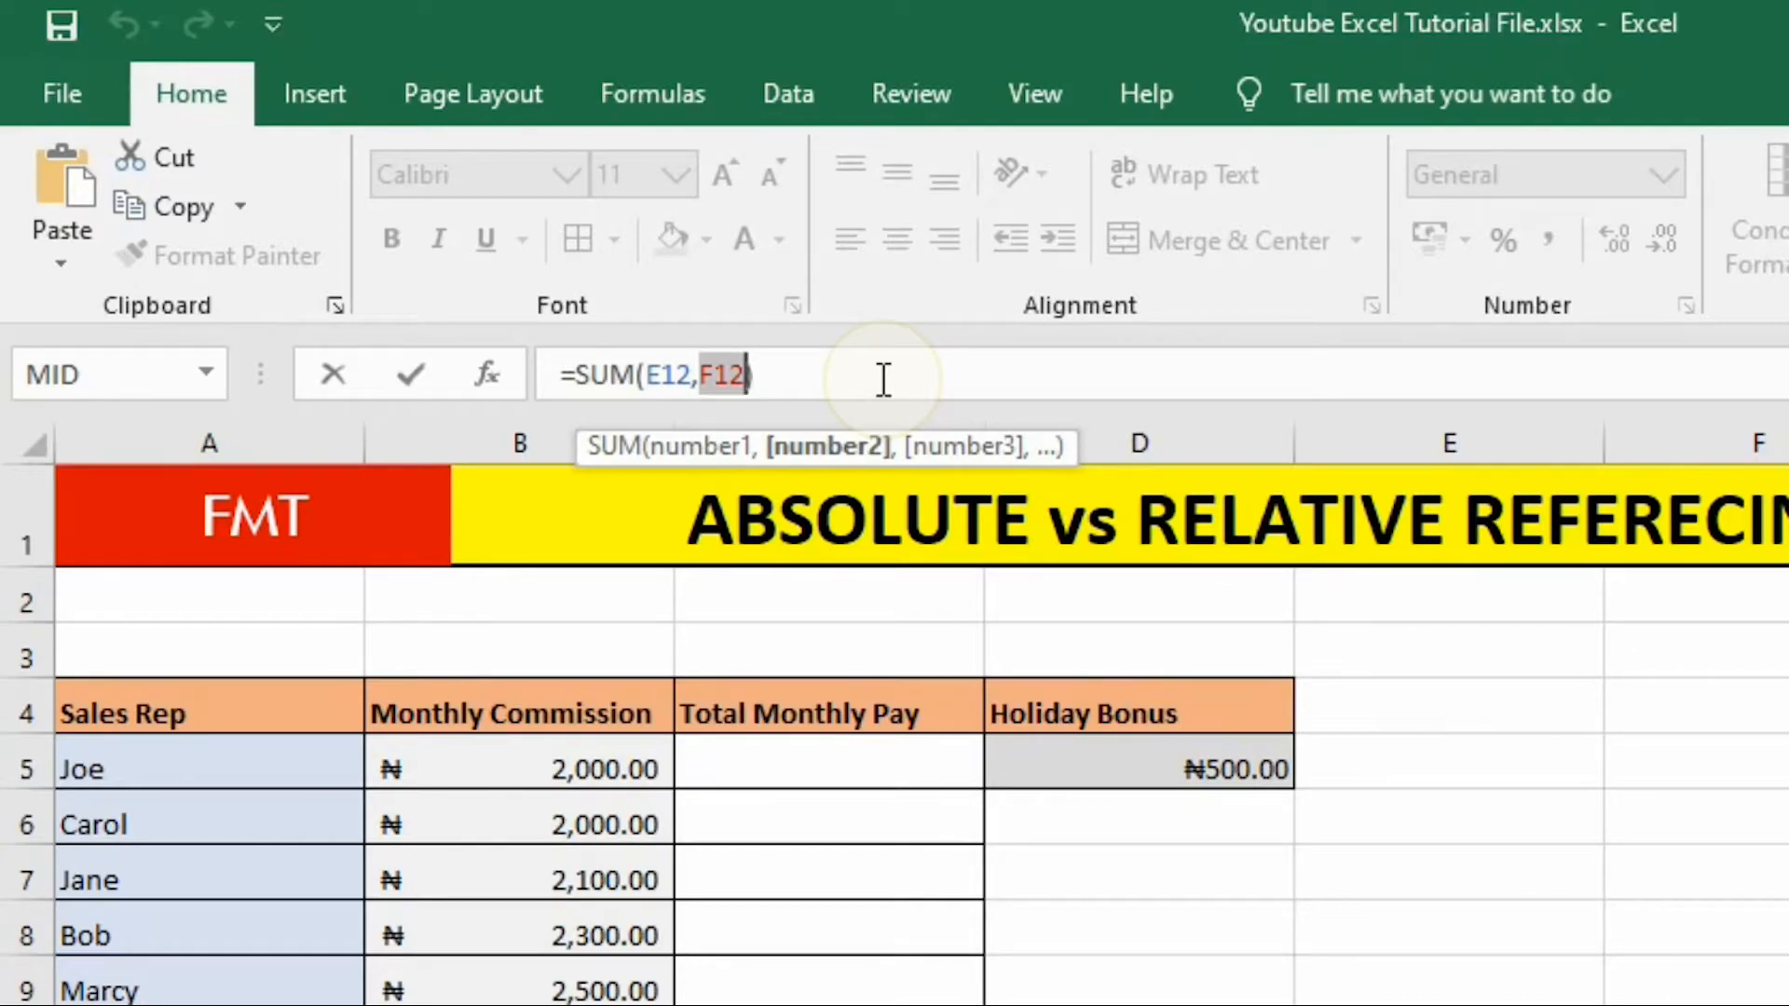
{"action": "key", "text": "F4"}
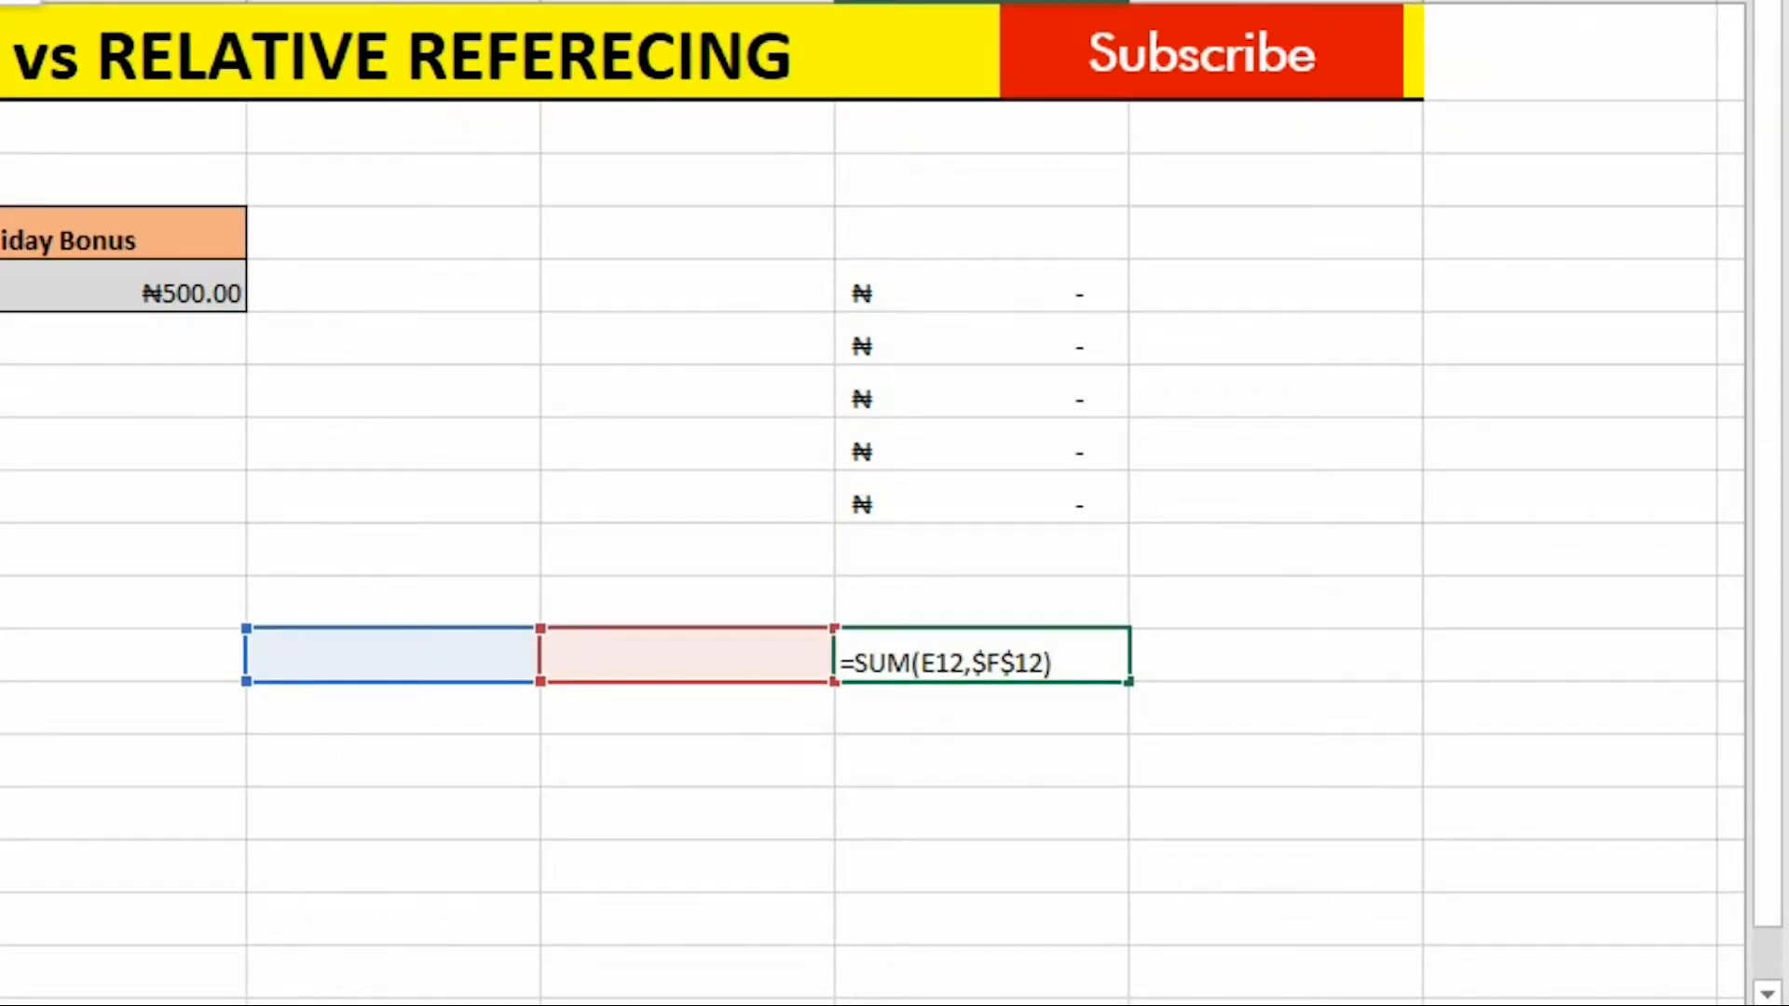
{"action": "key", "text": "Return"}
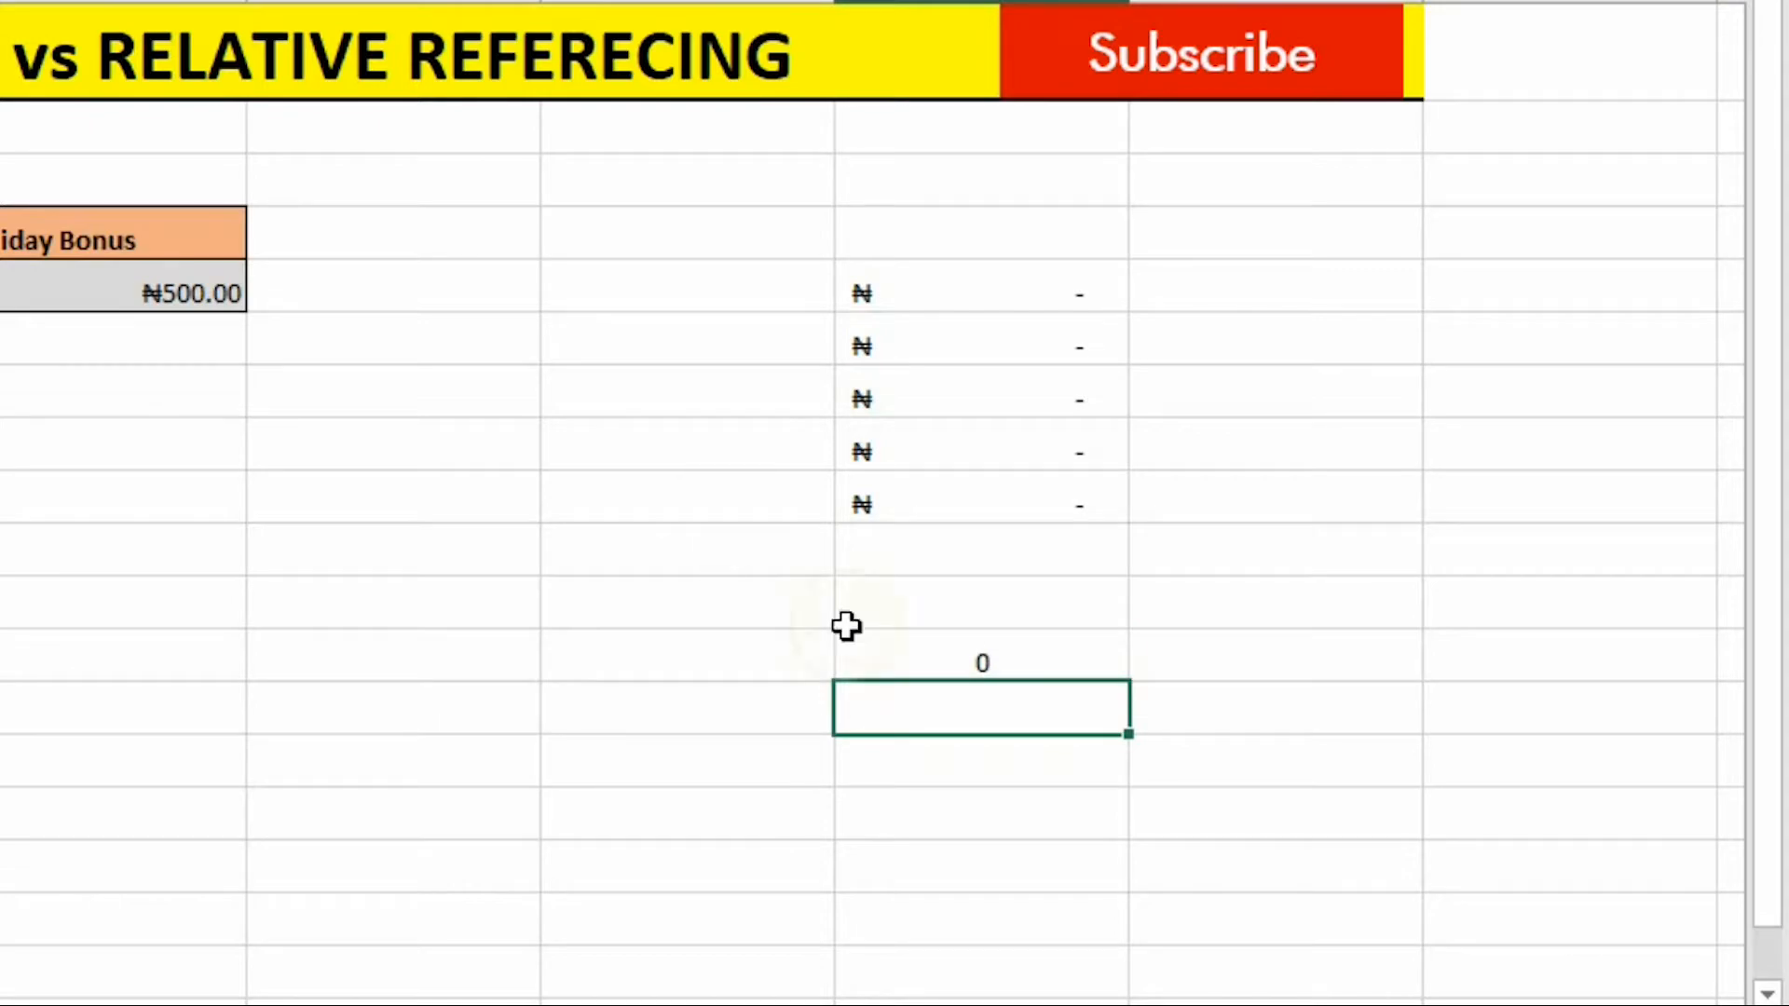
Fill the G12 formula down through G17 and inspect the copied formulas' references.
{"action": "left_click", "coordinate": [1041, 667]}
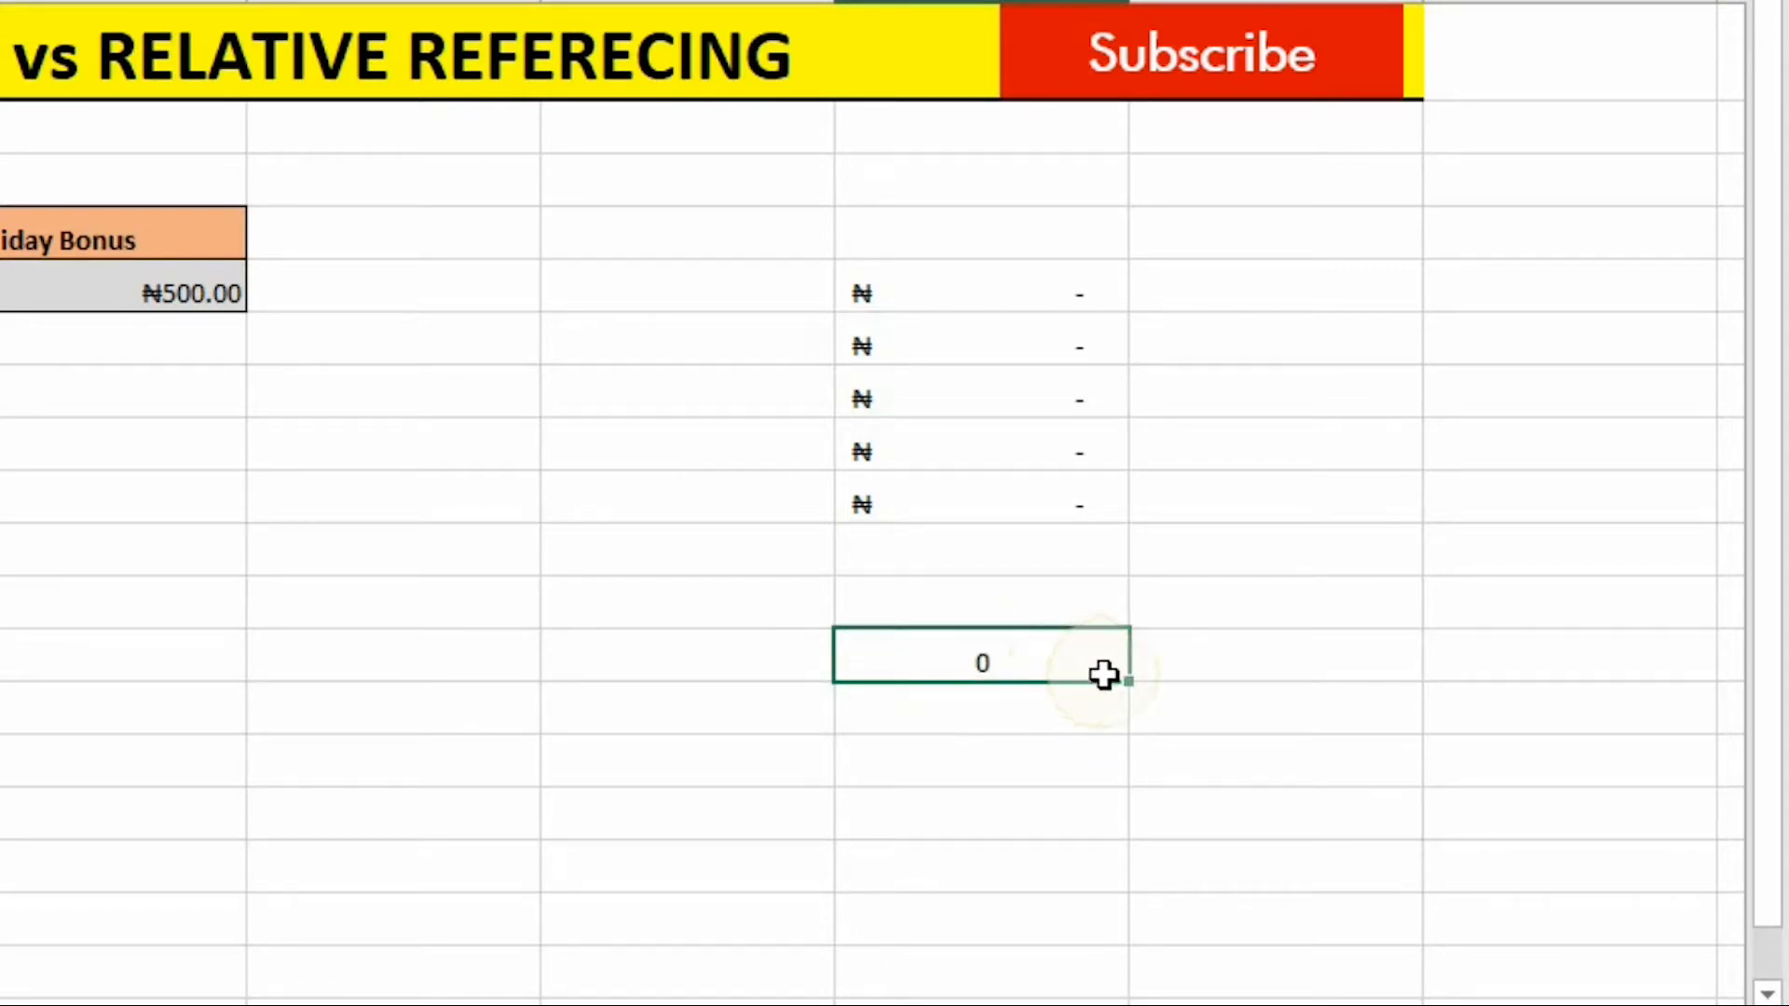
{"action": "left_click_drag", "start_coordinate": [1129, 683], "coordinate": [1131, 956]}
{"action": "left_click", "coordinate": [700, 701]}
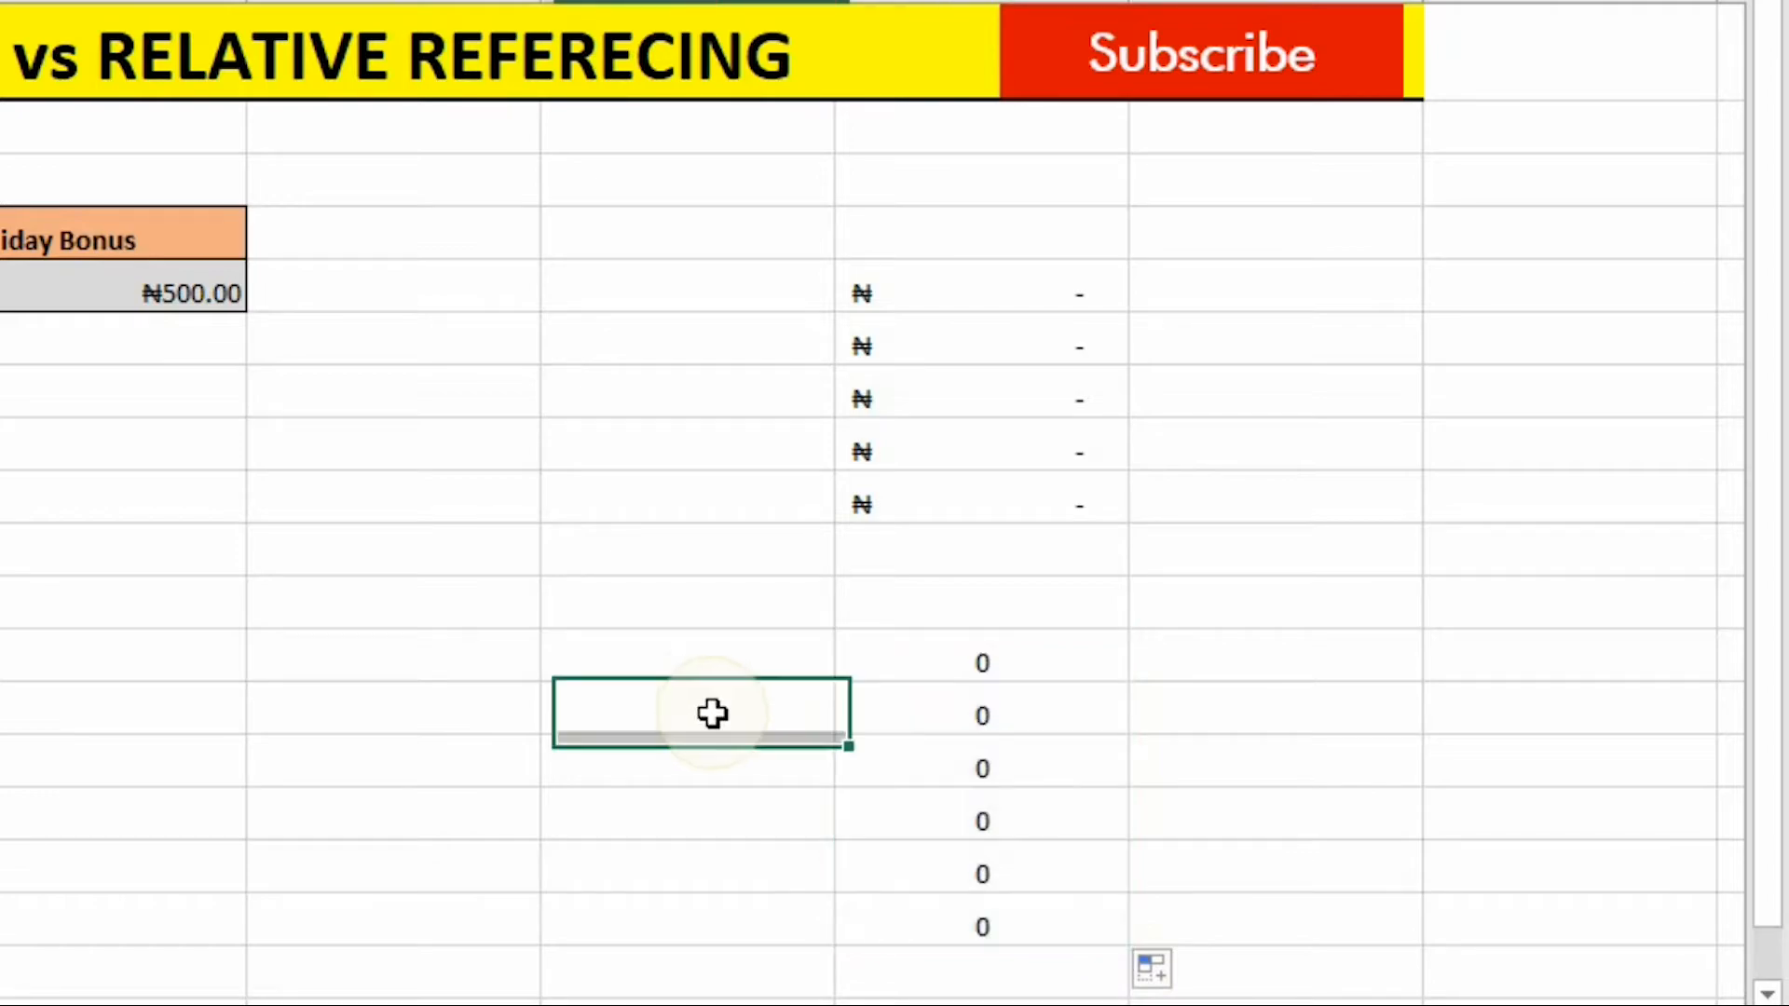
{"action": "double_click", "coordinate": [980, 713]}
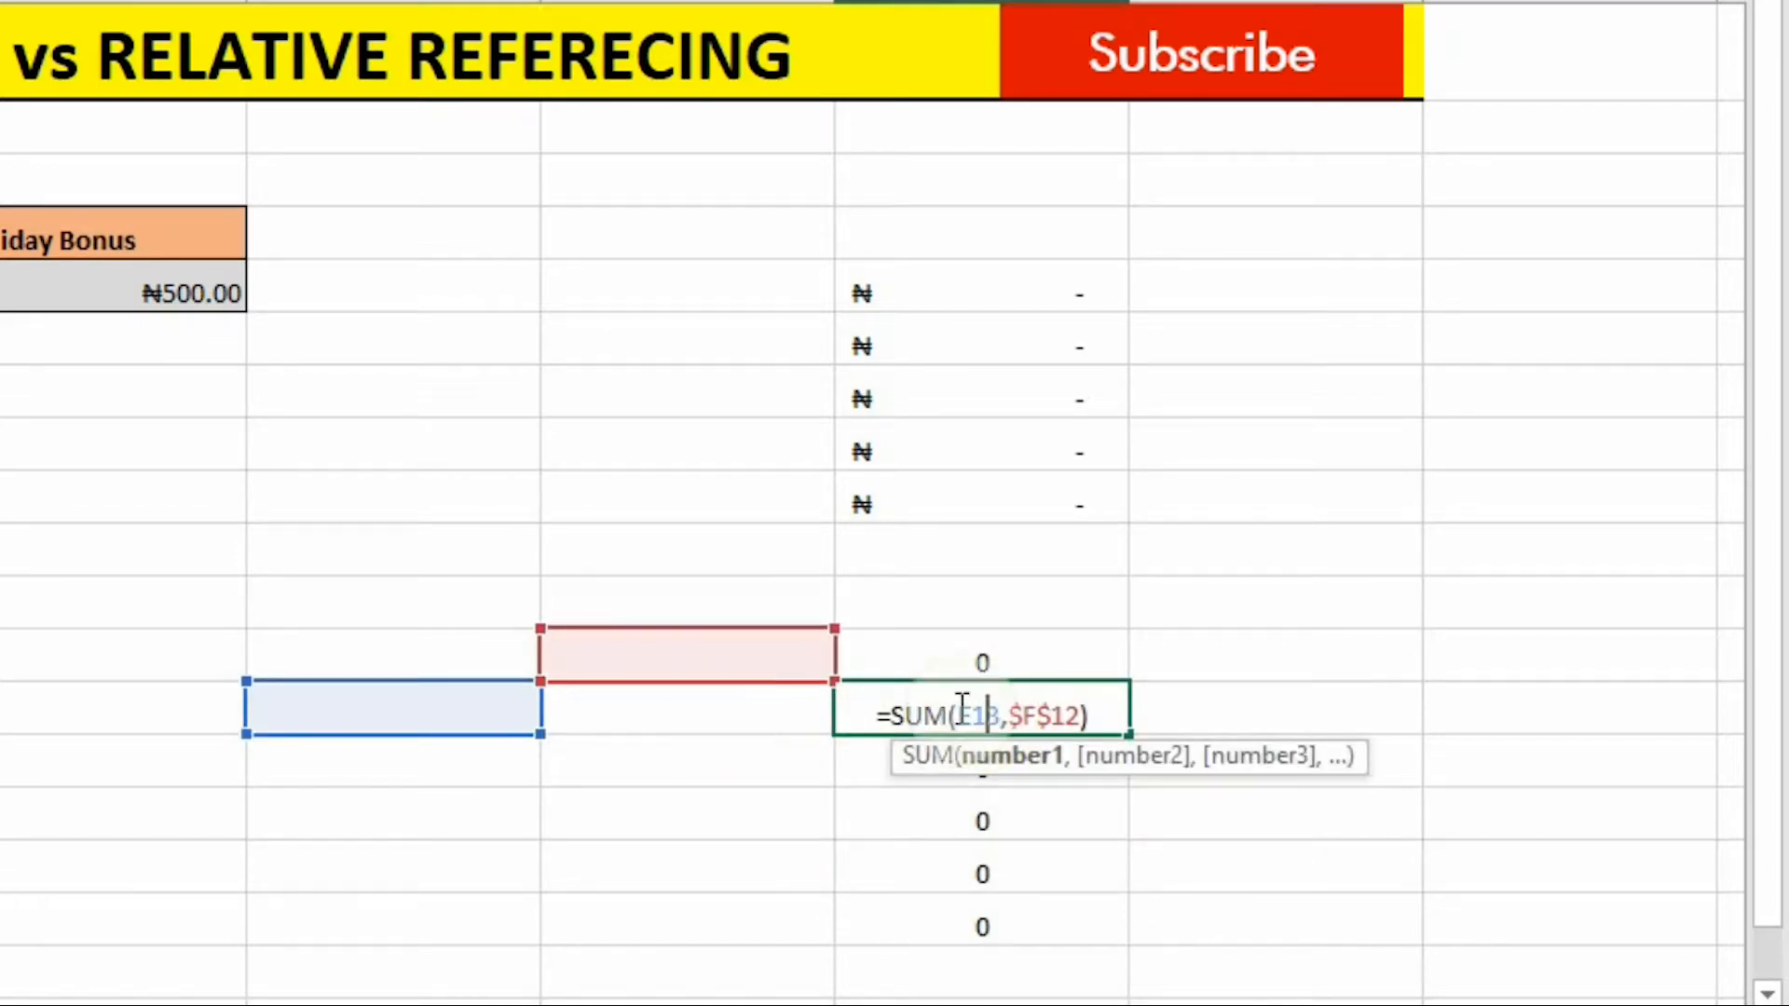
{"action": "key", "text": "Return"}
{"action": "double_click", "coordinate": [1040, 657]}
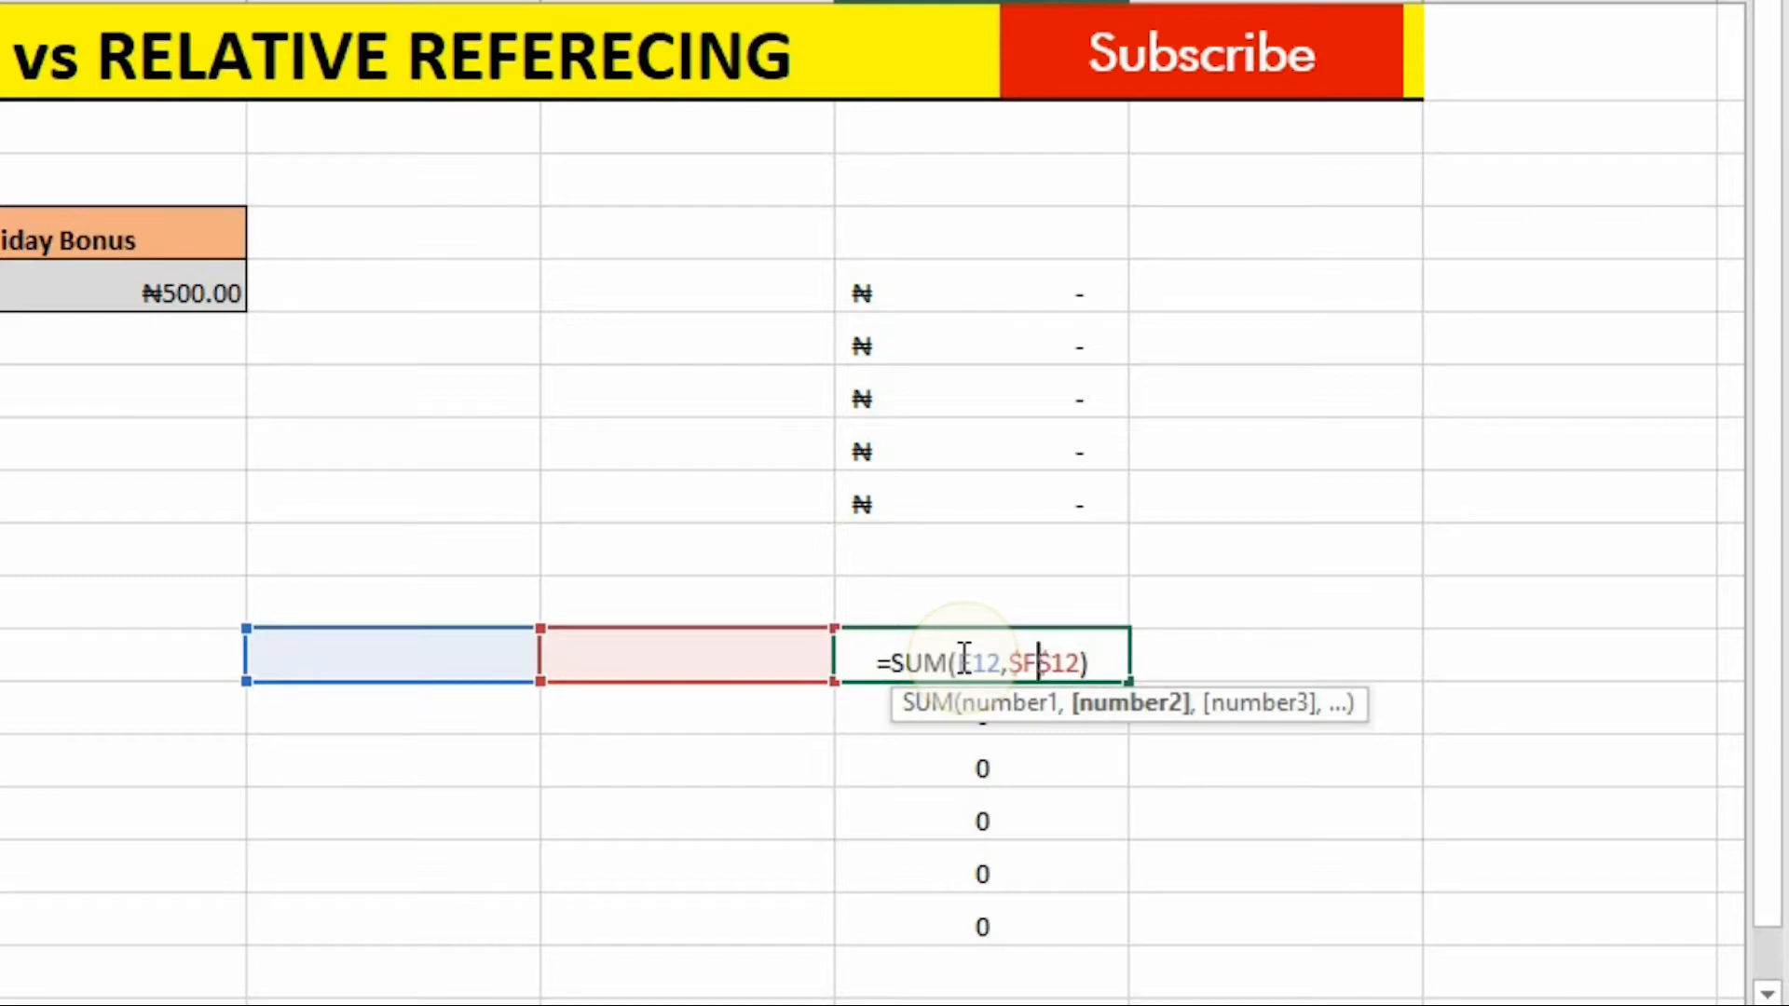
{"action": "key", "text": "Return"}
{"action": "double_click", "coordinate": [998, 711]}
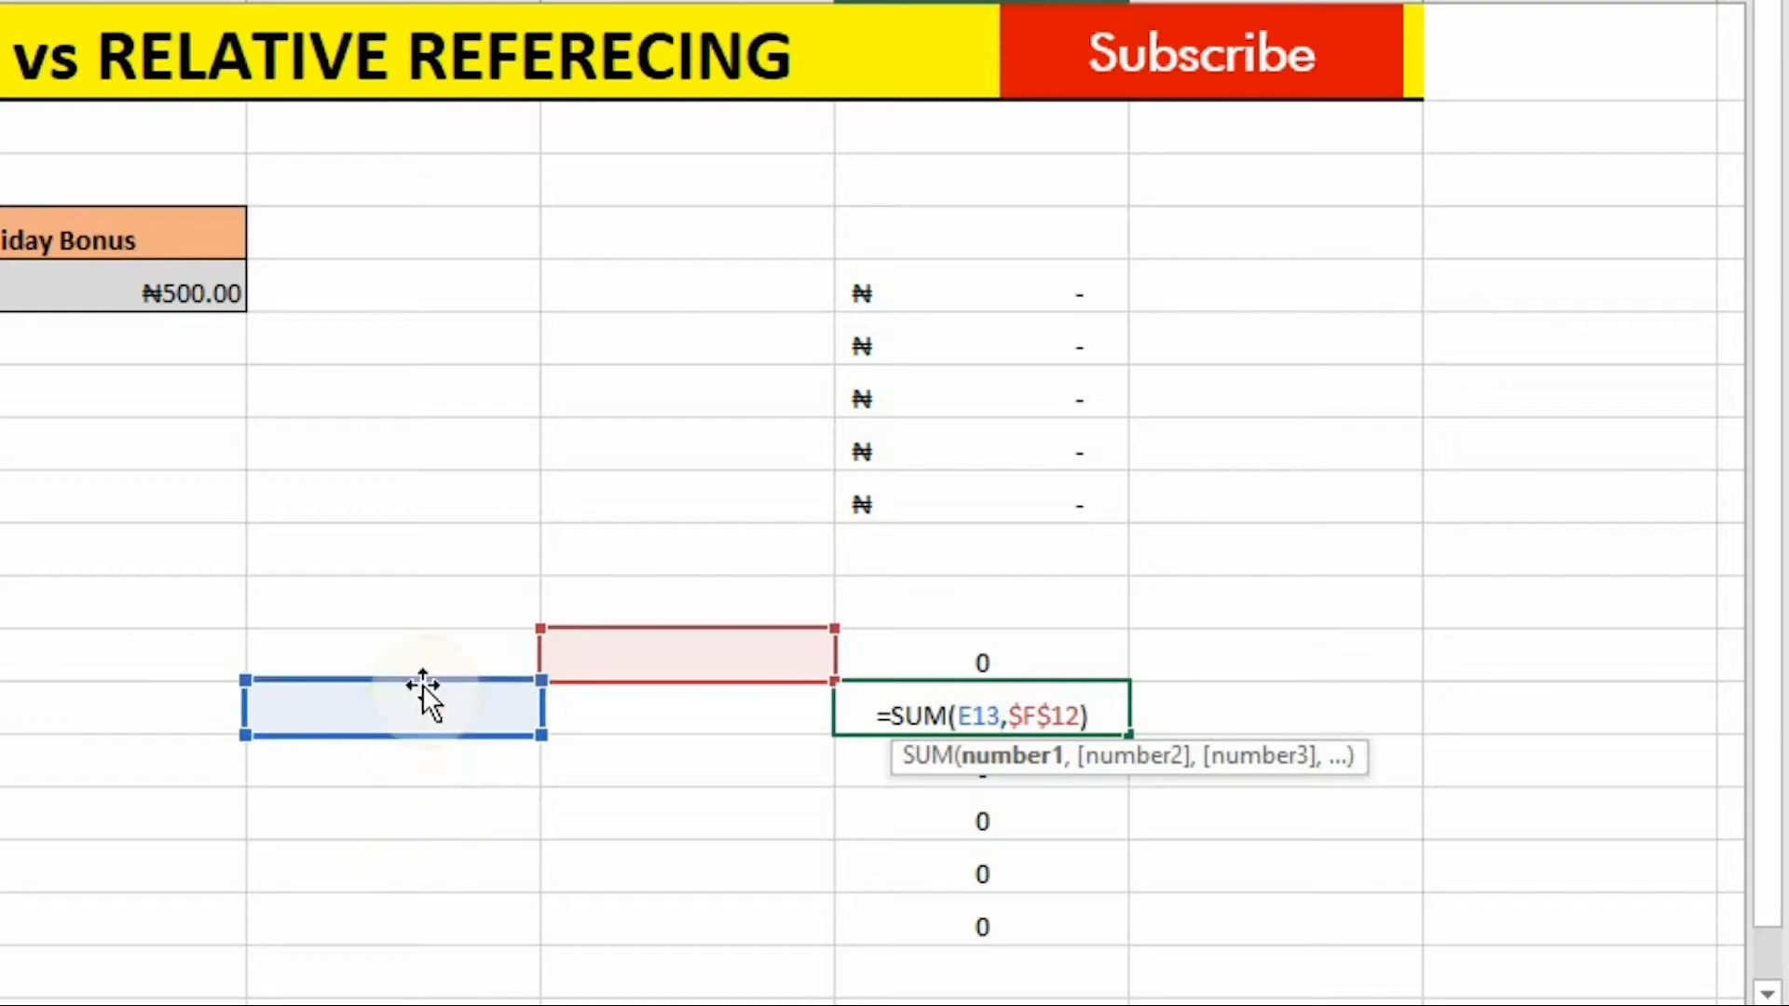